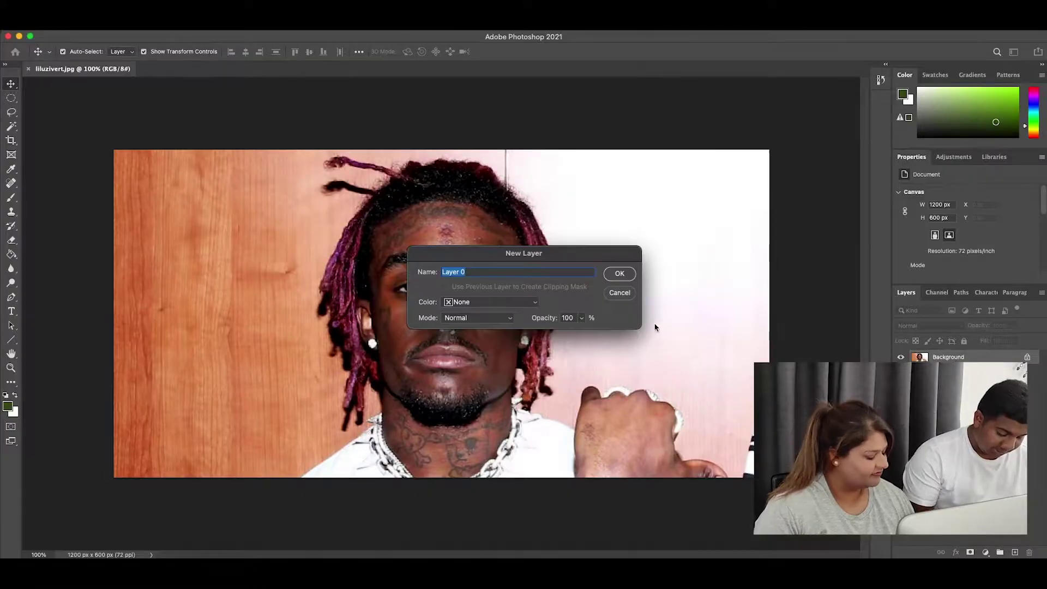
Confirm converting the Background into an editable layer named Layer 0.
click(620, 275)
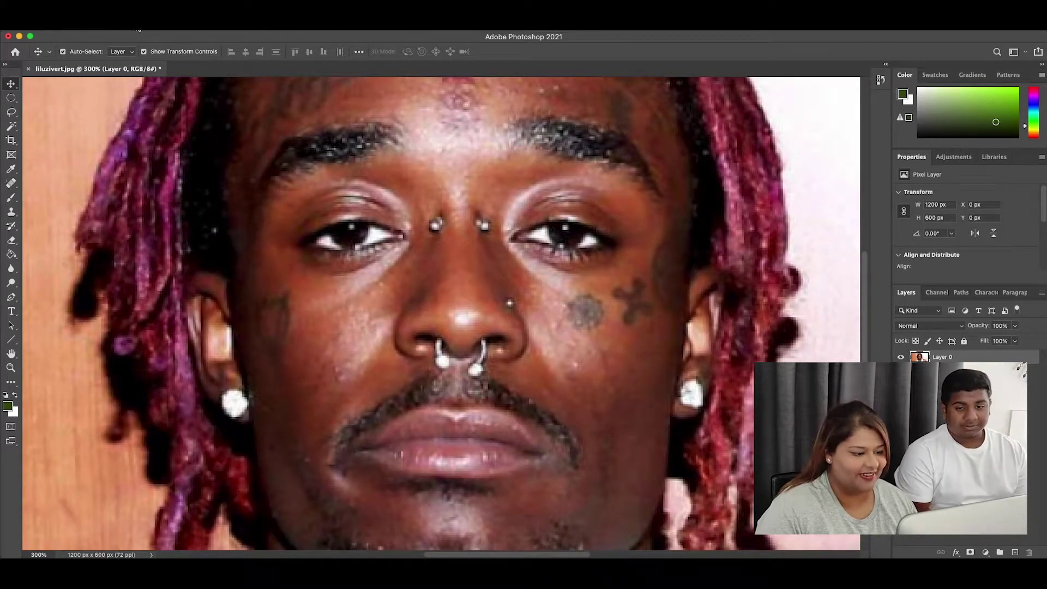
Resize the image to 300 ppi with Bicubic Smoother (enlargement) resampling, then zoom out.
click(139, 27)
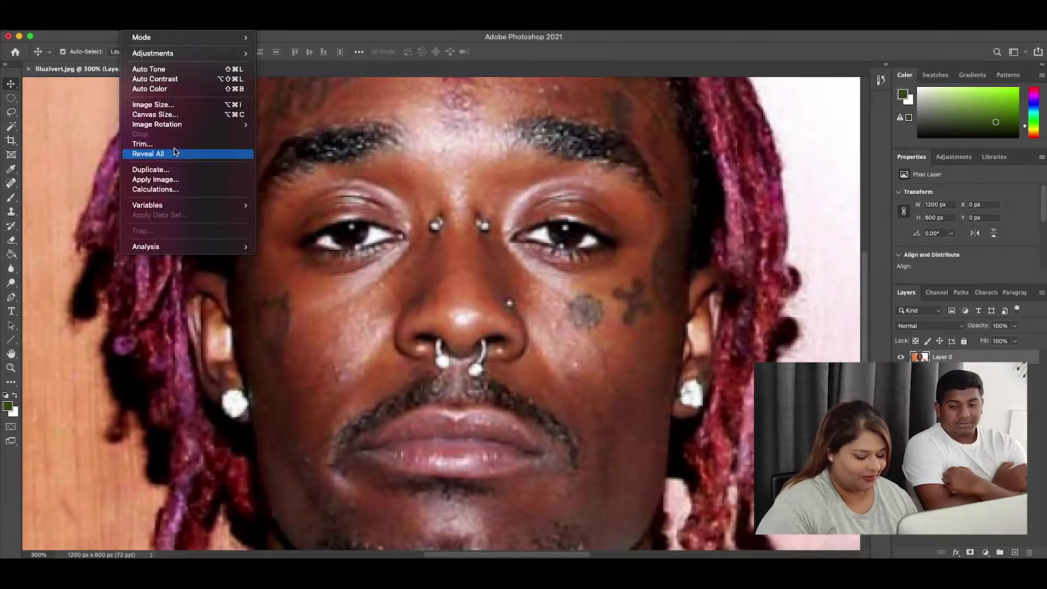
click(150, 104)
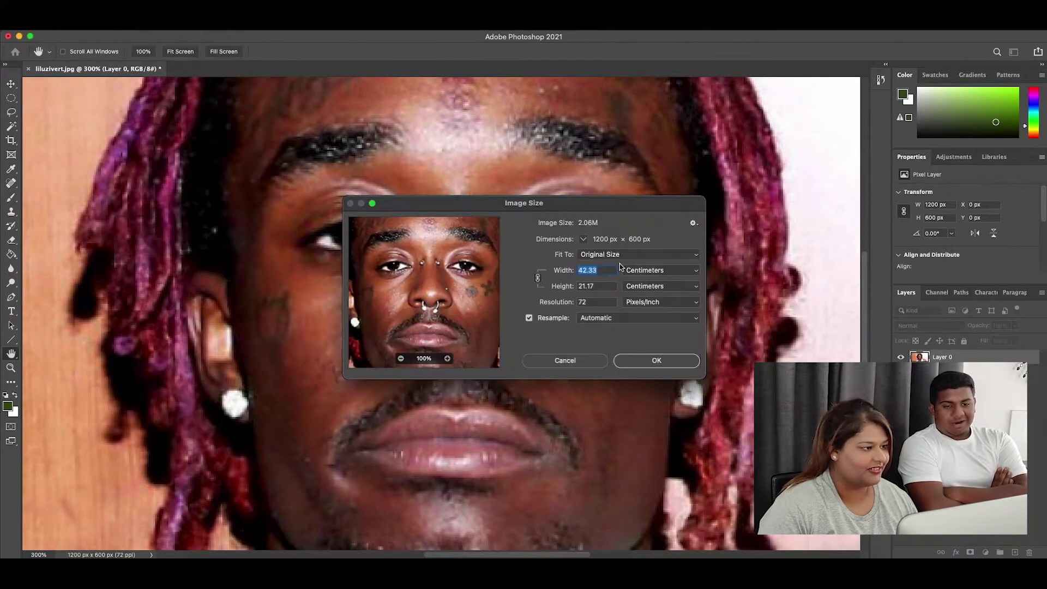
text(300)
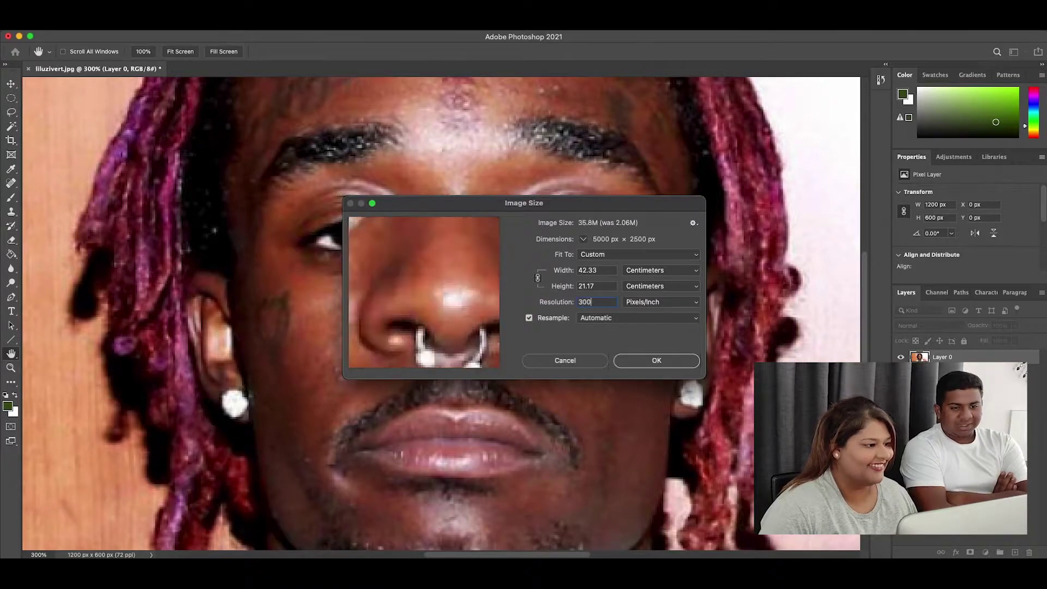
click(610, 317)
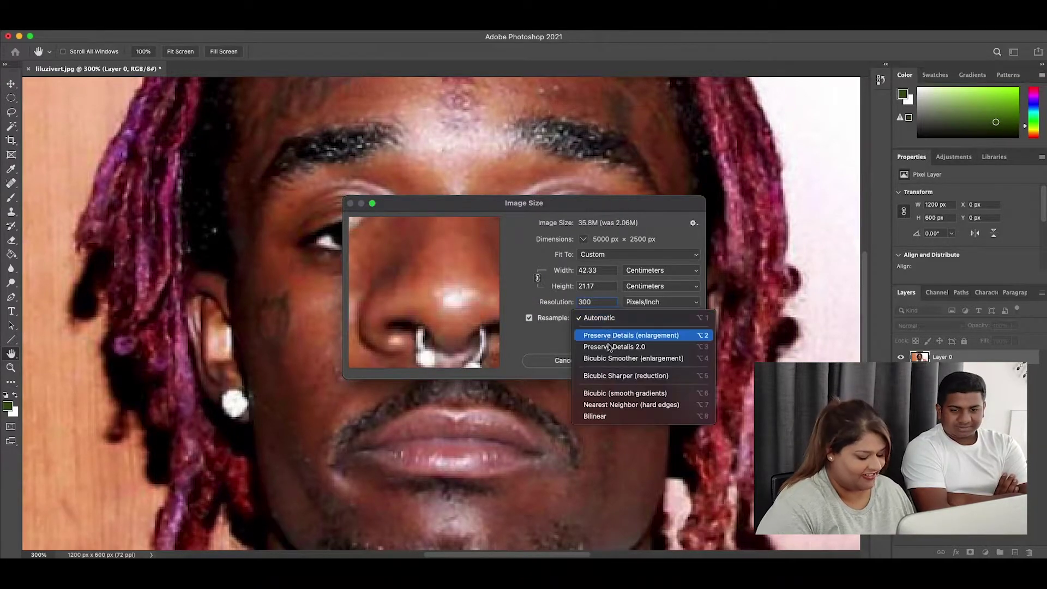
click(606, 355)
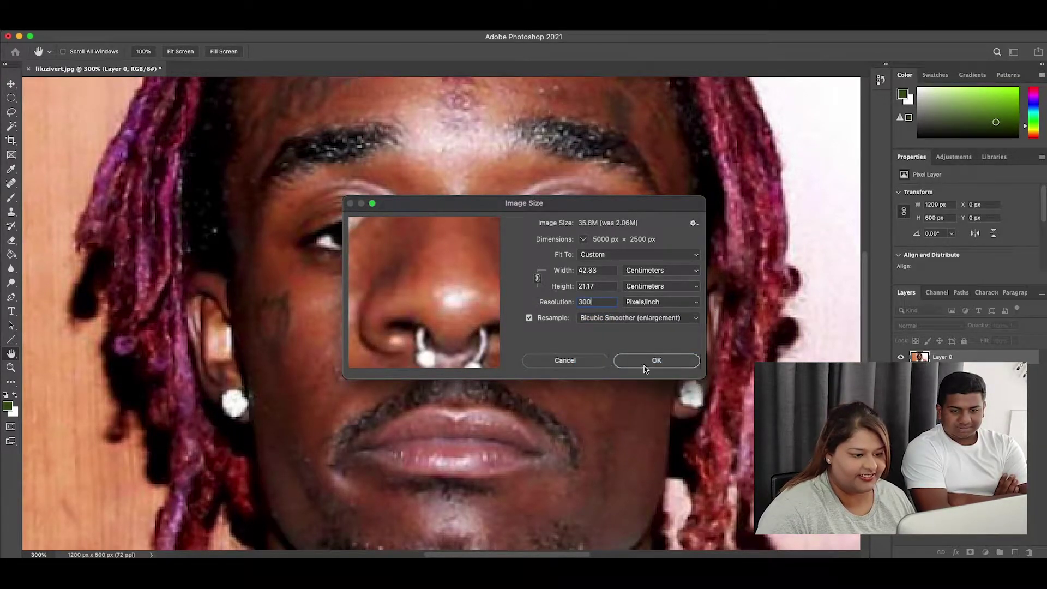
click(644, 370)
key(v)
key(ctrl+minus)
key(ctrl+minus)
key(ctrl+minus)
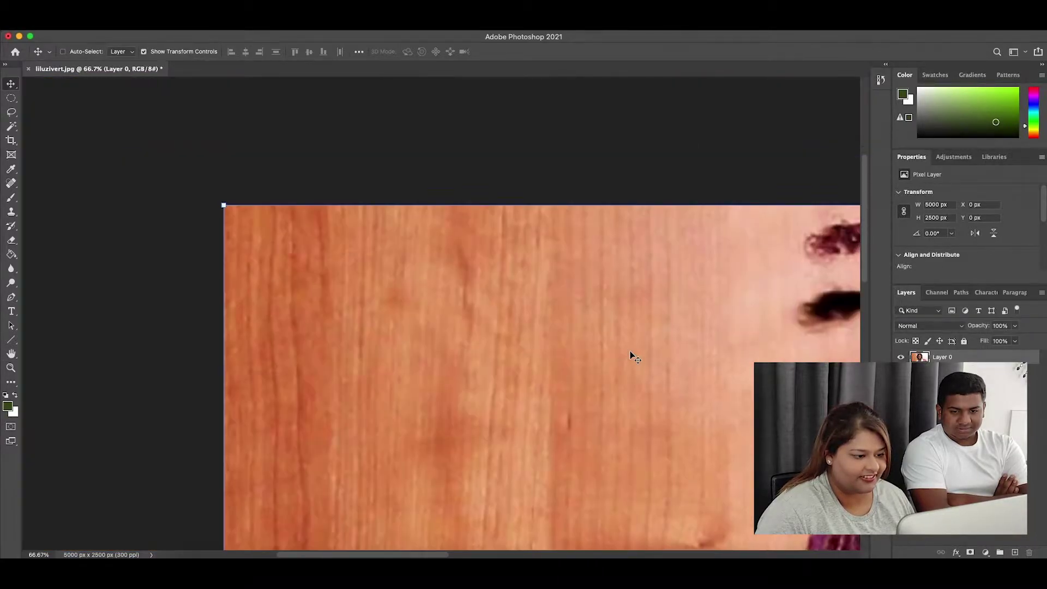
Undo the accidental white fill on Layer 0.
key(ctrl+minus)
key(ctrl+BackSpace)
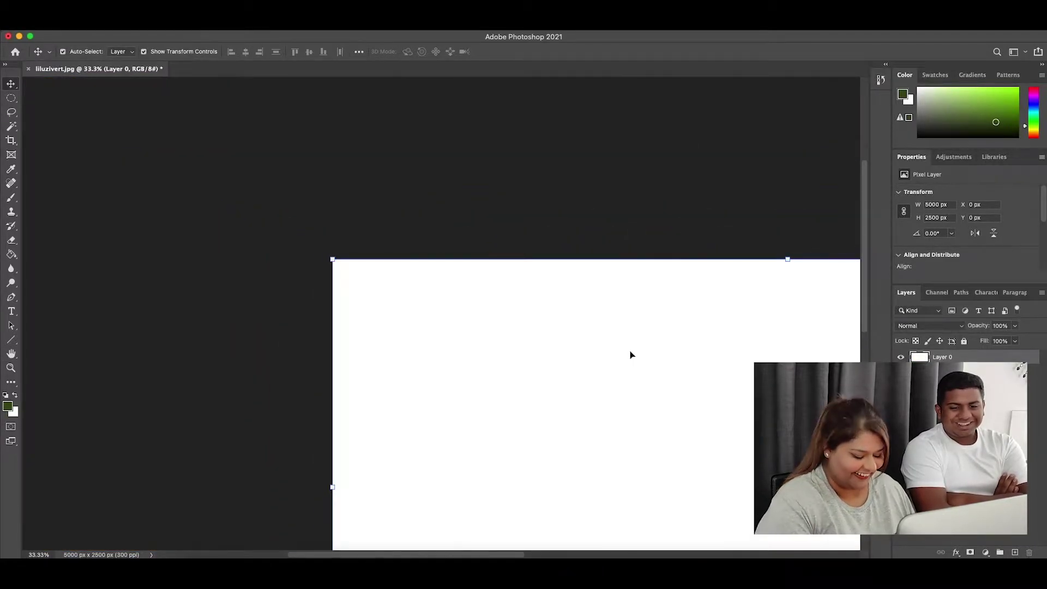
key(ctrl+z)
scroll(629, 351, down, 5)
scroll(629, 352, right, 5)
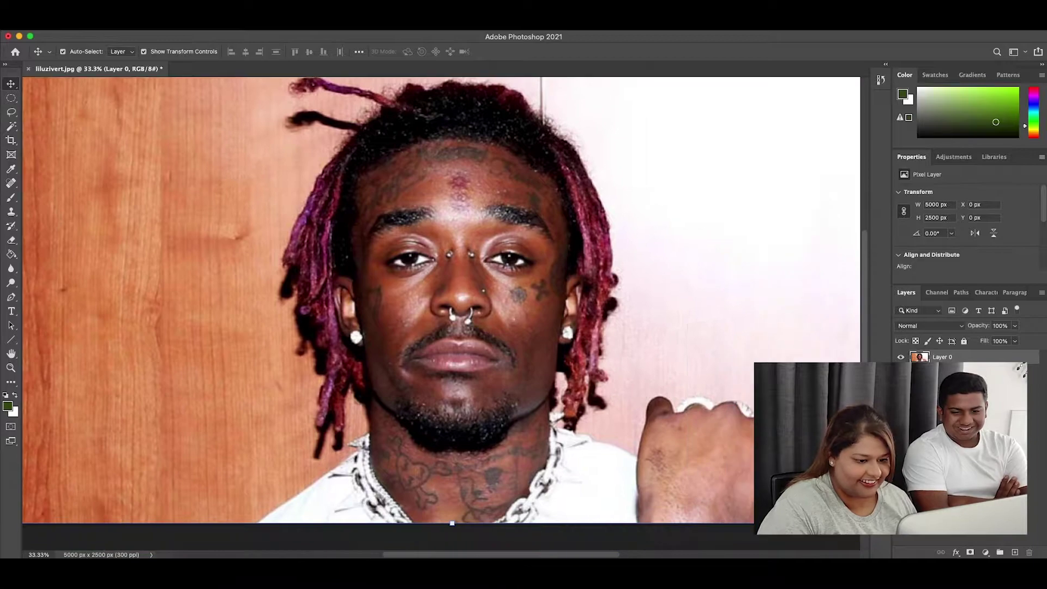
Duplicate Layer 0, keeping the name Layer 0 copy.
right_click(1006, 358)
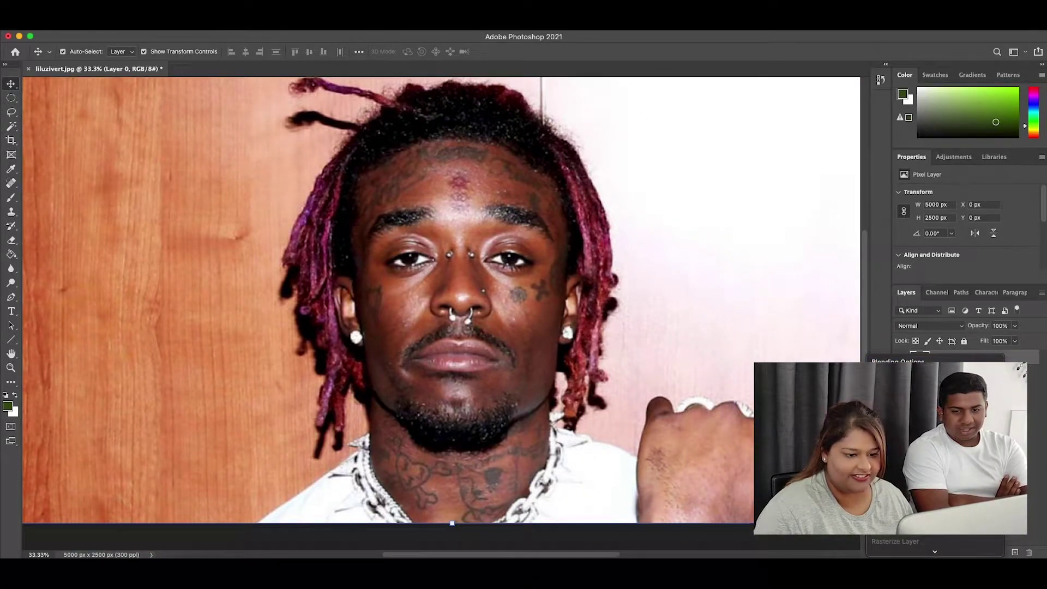
click(905, 407)
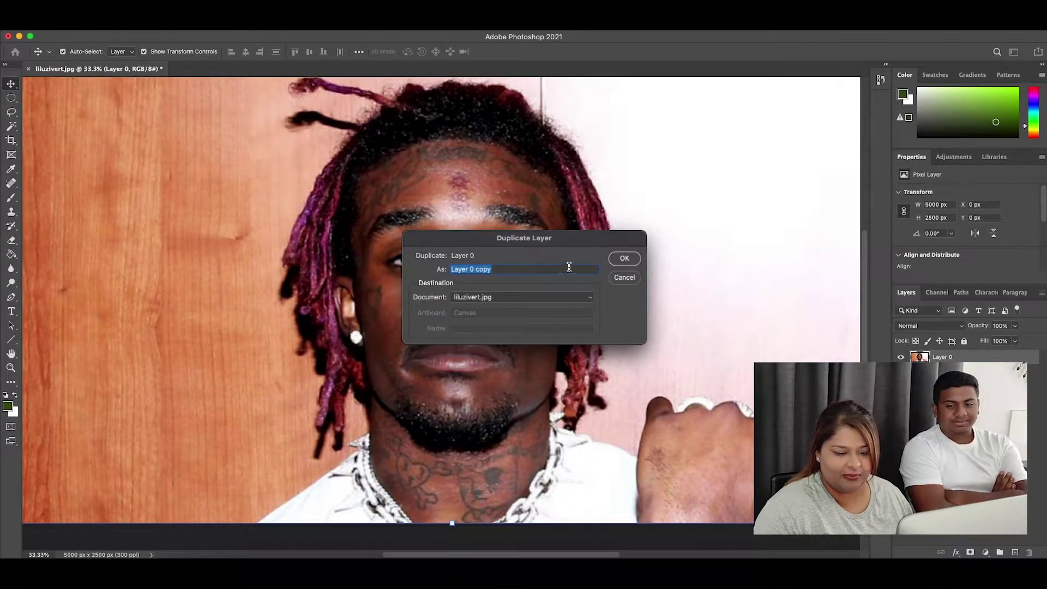
click(623, 259)
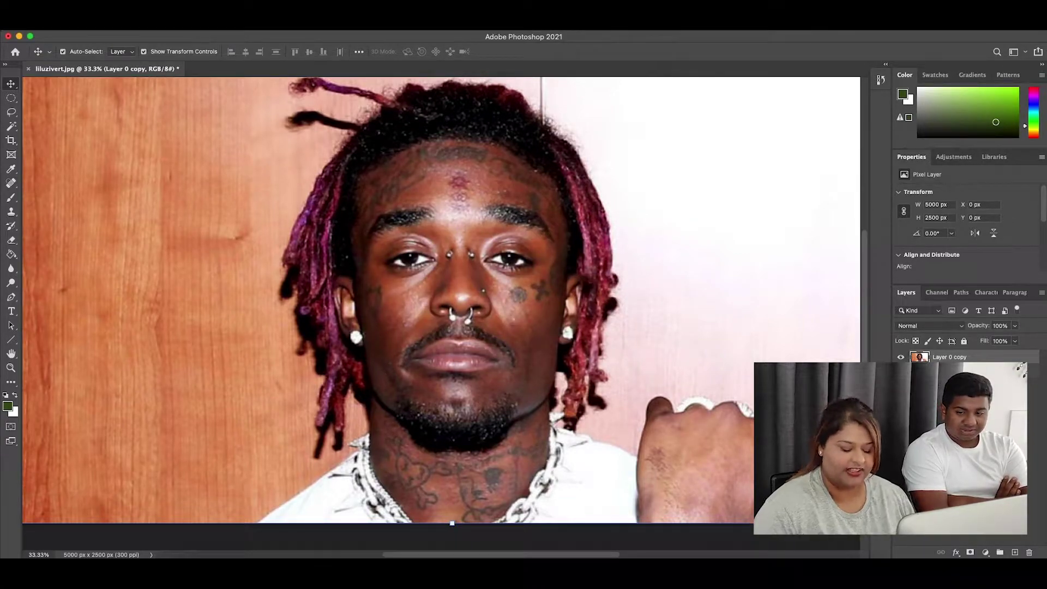
scroll(373, 212, up, 3)
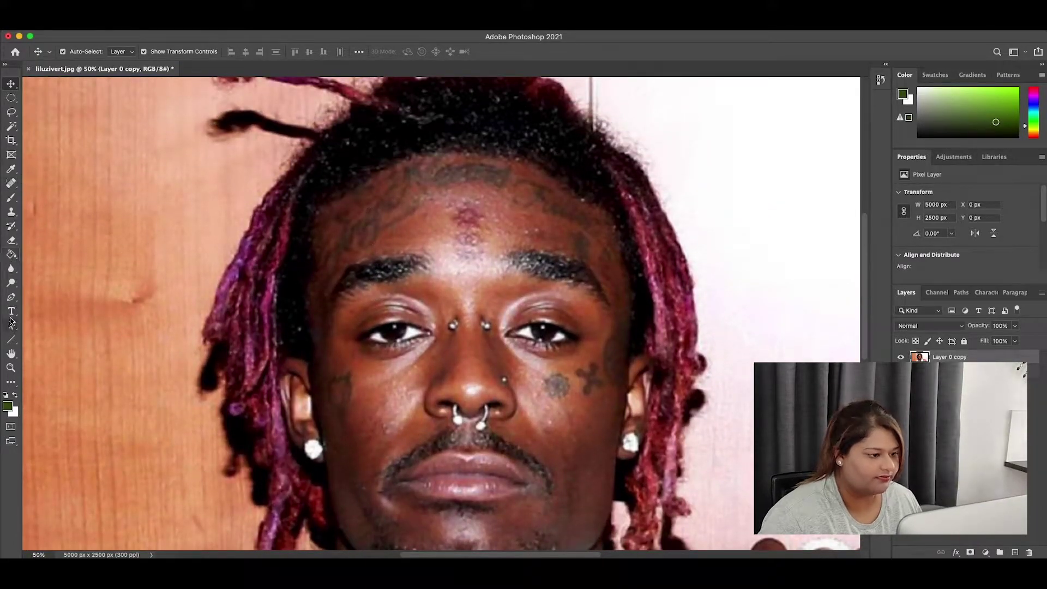
Pick the Clone Stamp tool with a slightly larger brush and clone skin over the pink forehead tattoo.
click(12, 244)
click(11, 213)
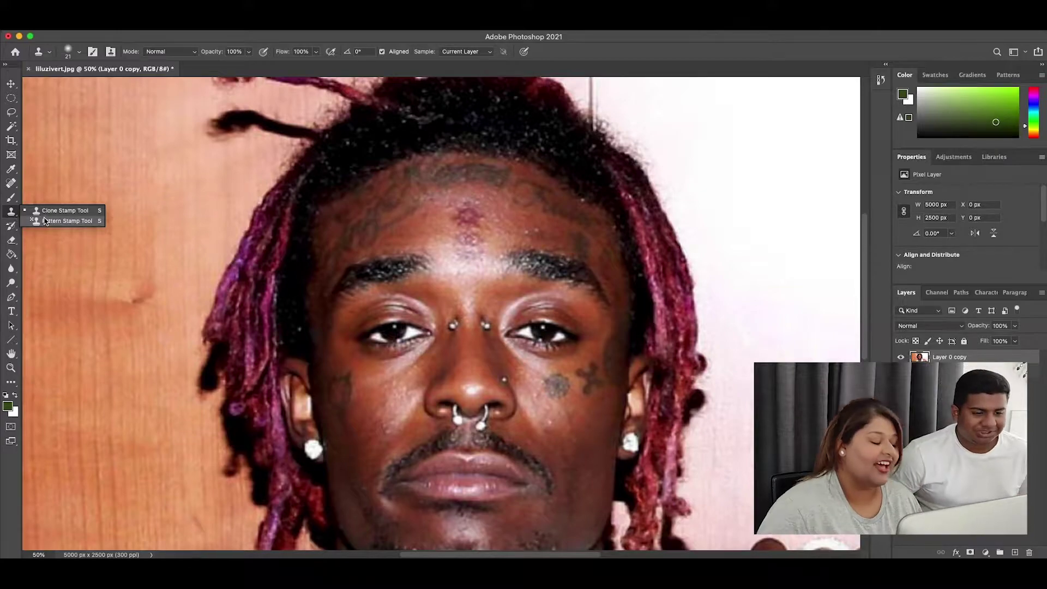
click(47, 211)
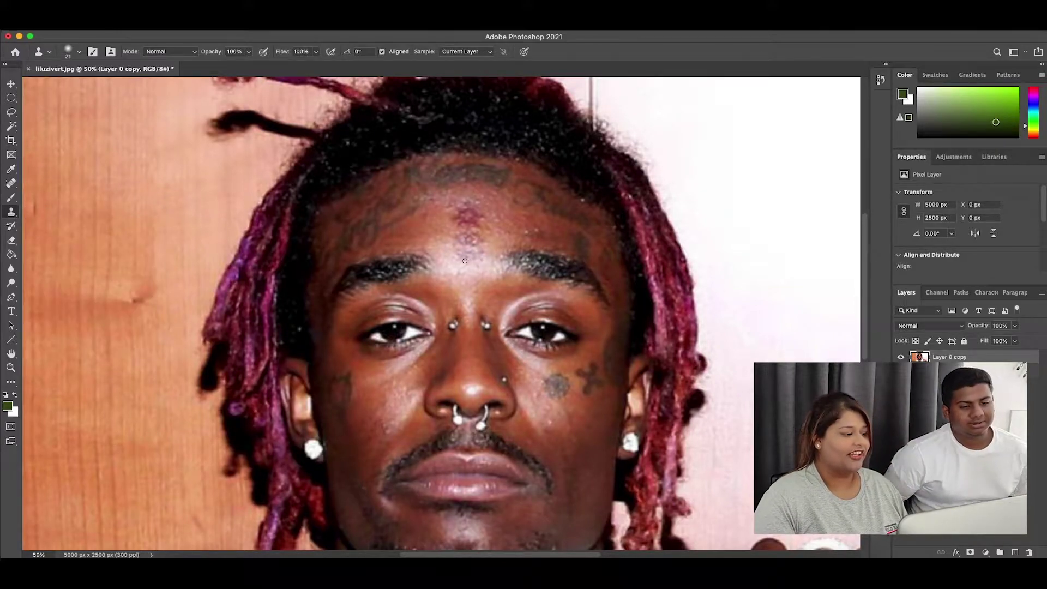
key(bracketright)
key(bracketright)
key(bracketright)
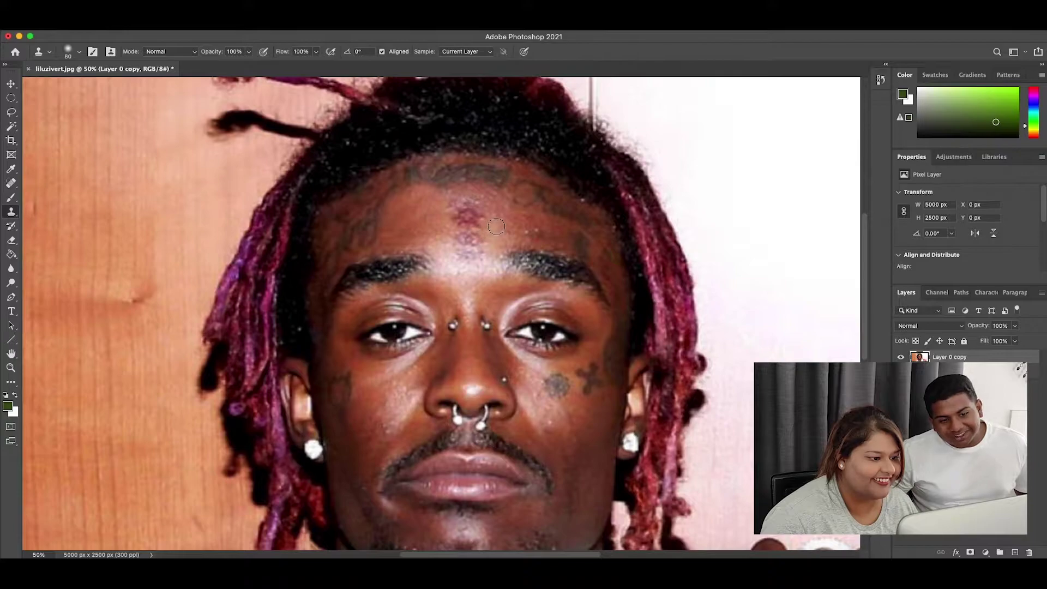
drag(496, 225, 475, 222)
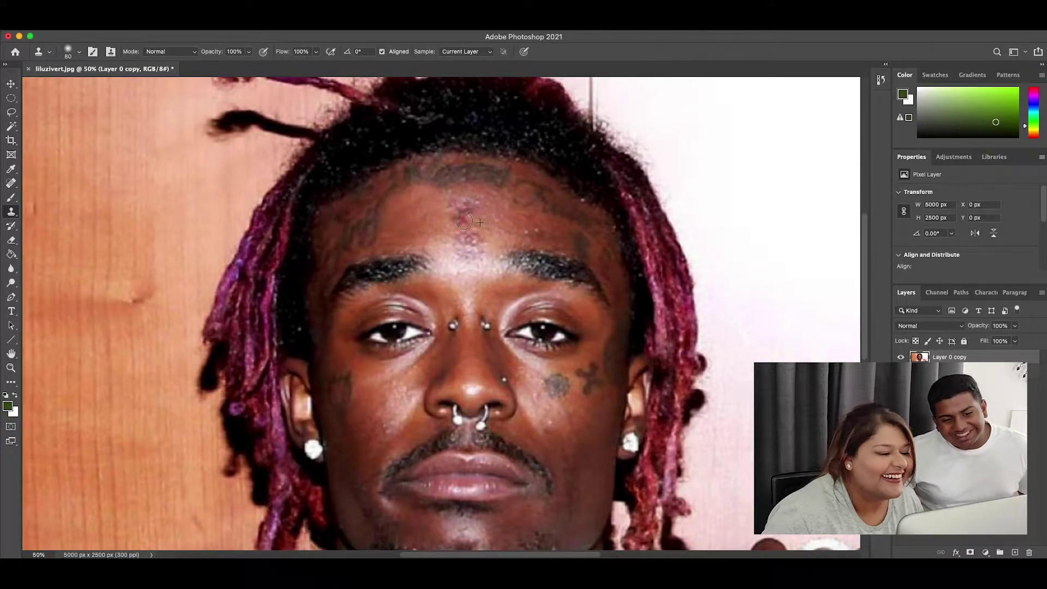
drag(489, 223, 469, 205)
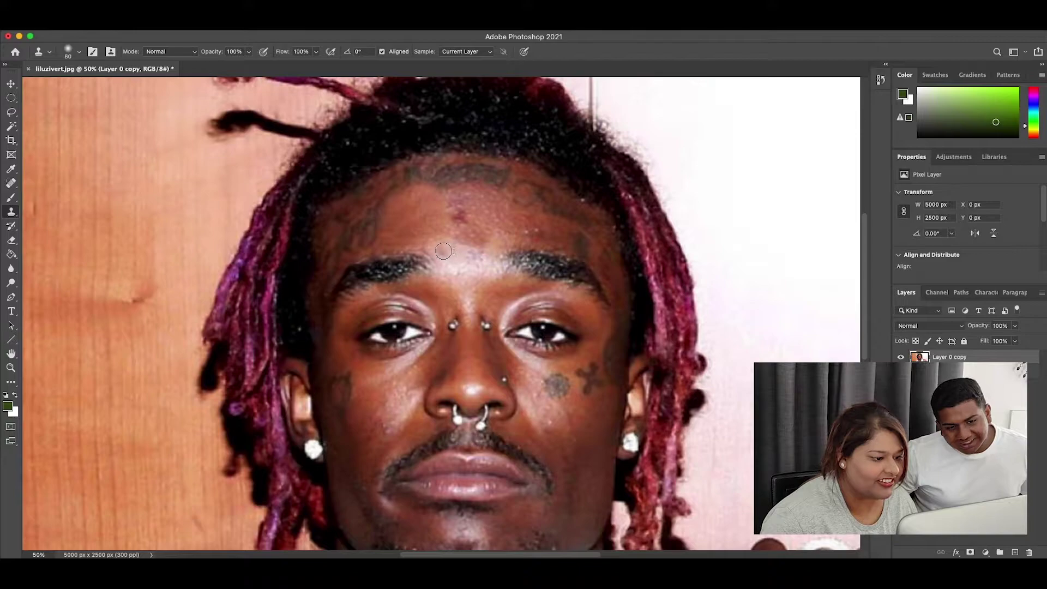
Stamp skin over the reddish spot between the brows and the pink forehead blemish.
scroll(443, 251, up, 2)
scroll(443, 262, up, 2)
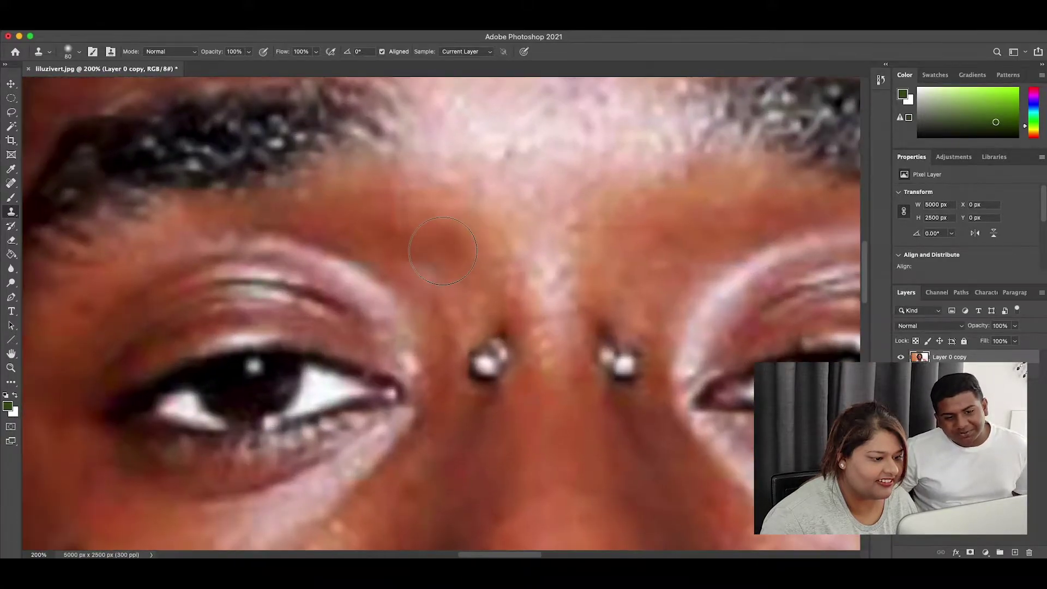
scroll(442, 278, up, 2)
click(439, 292)
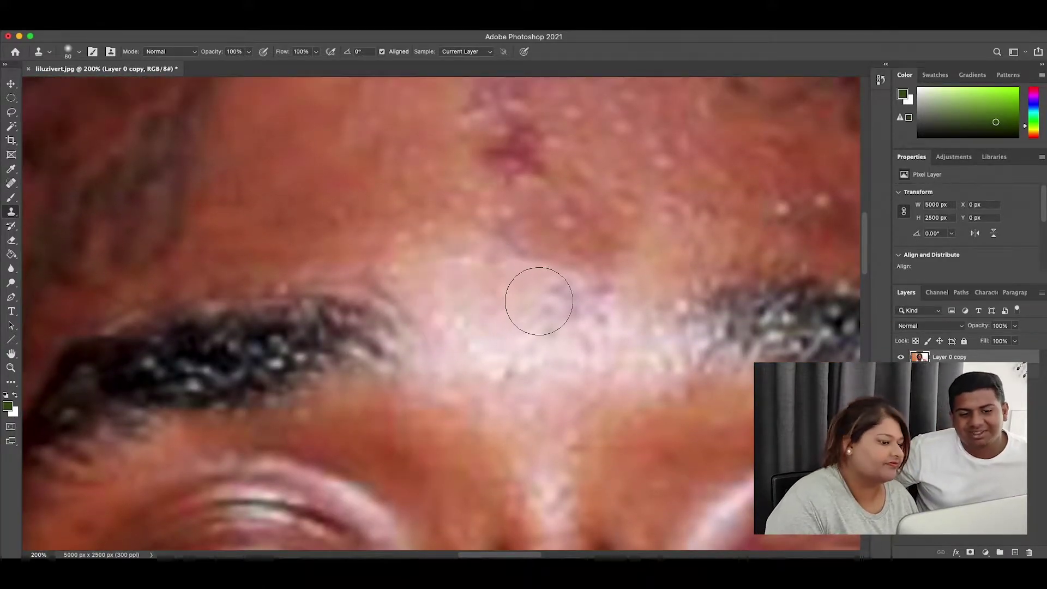
scroll(469, 303, down, 1)
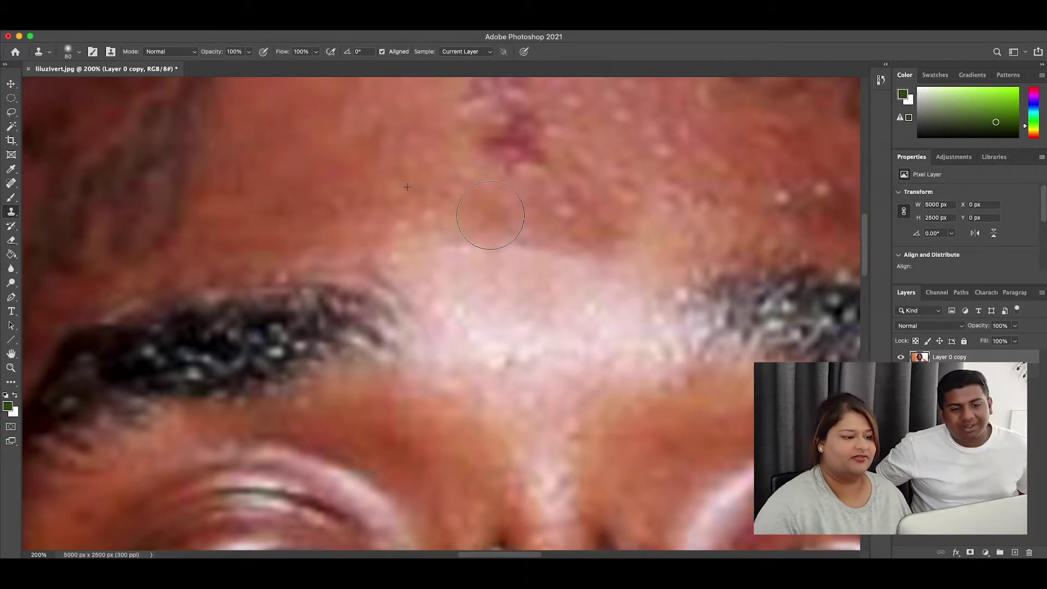
scroll(650, 229, up, 5)
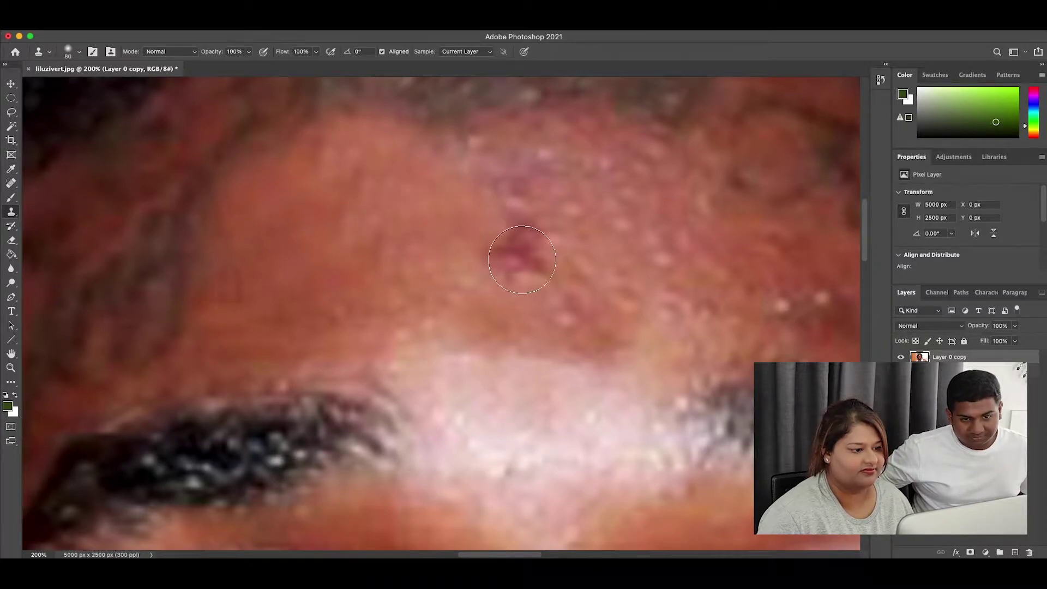
click(522, 259)
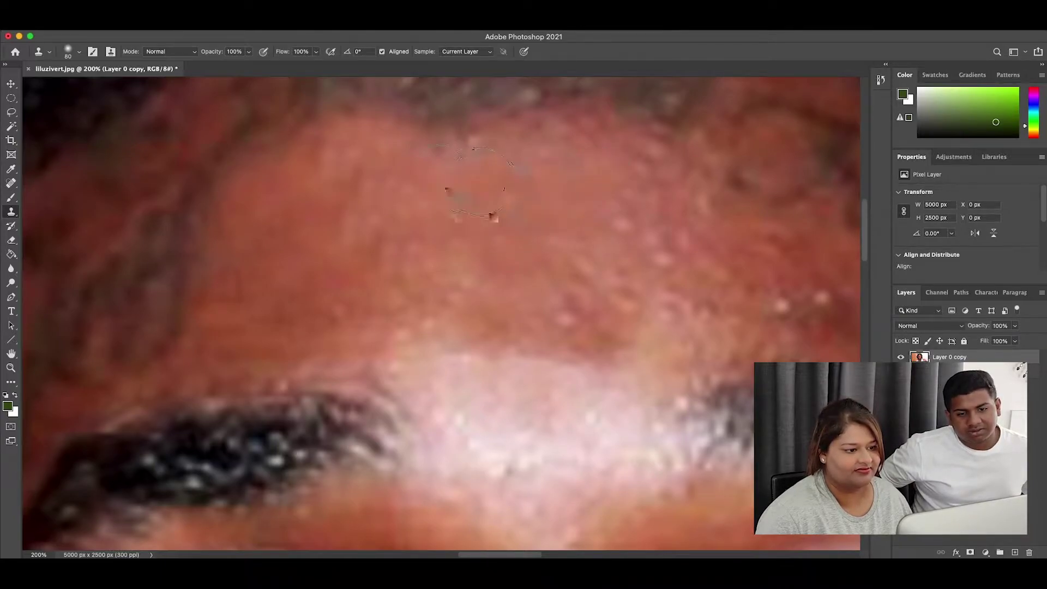
scroll(491, 300, up, 5)
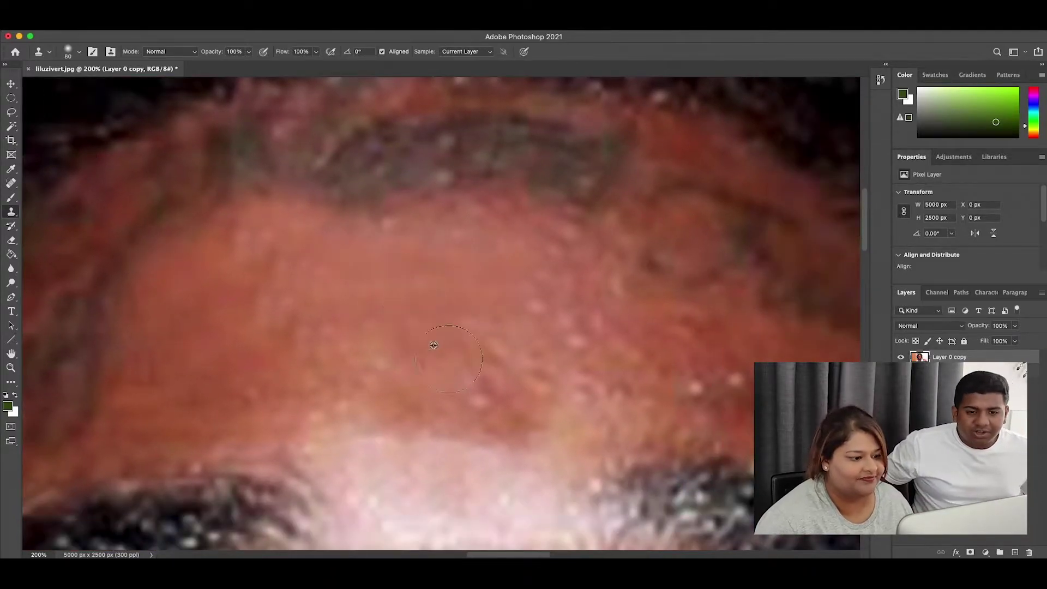
scroll(416, 302, up, 5)
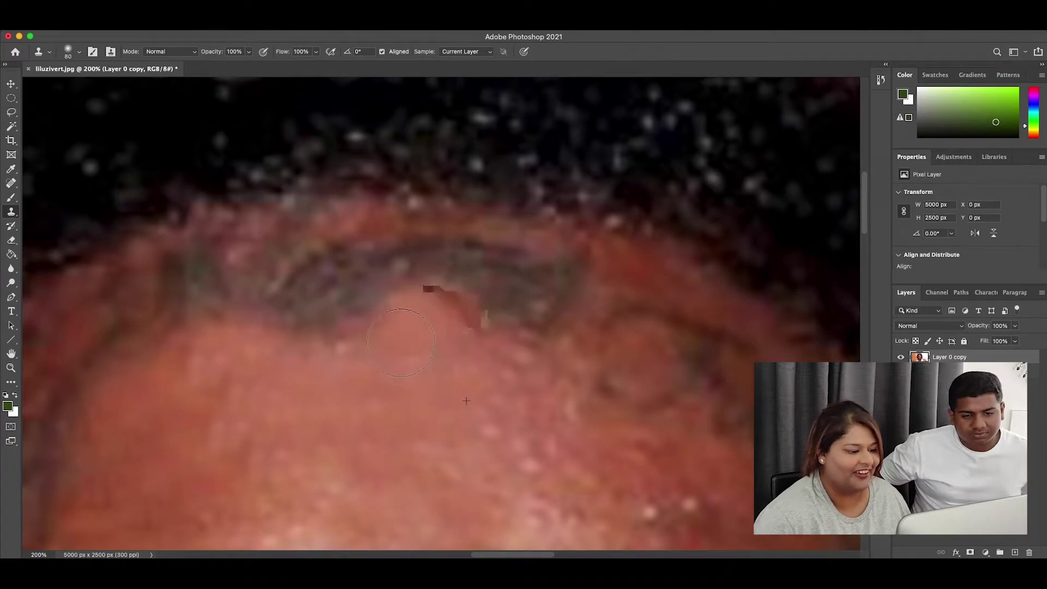
Clone skin along the dark hairline tattoo line and its remaining dark patches.
drag(403, 327, 491, 289)
alt+click(140, 432)
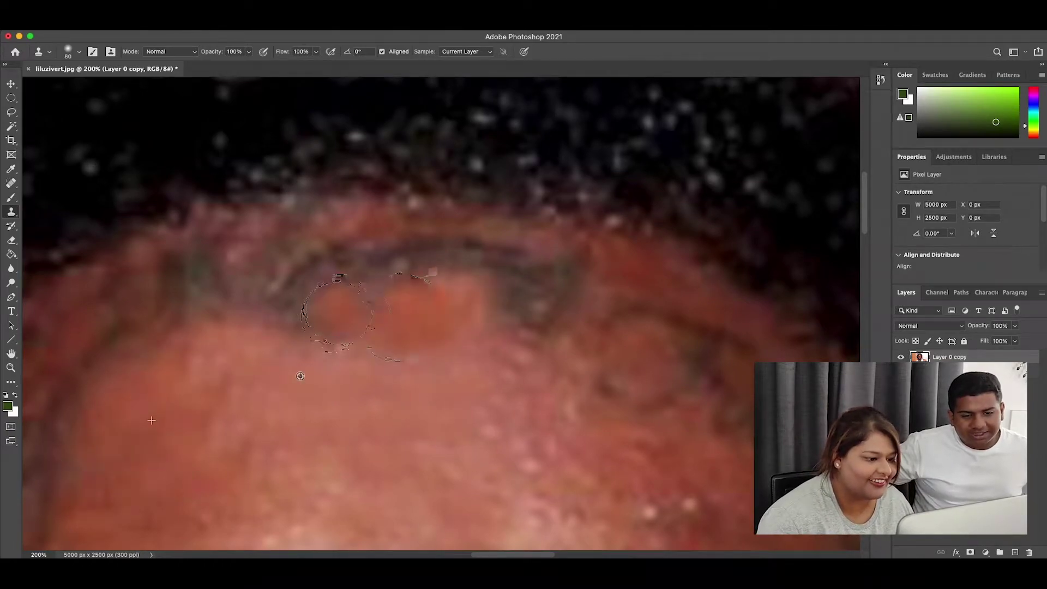
drag(328, 305, 382, 273)
mouse_move(262, 292)
mouse_down()
mouse_move(385, 240)
mouse_move(412, 261)
mouse_up()
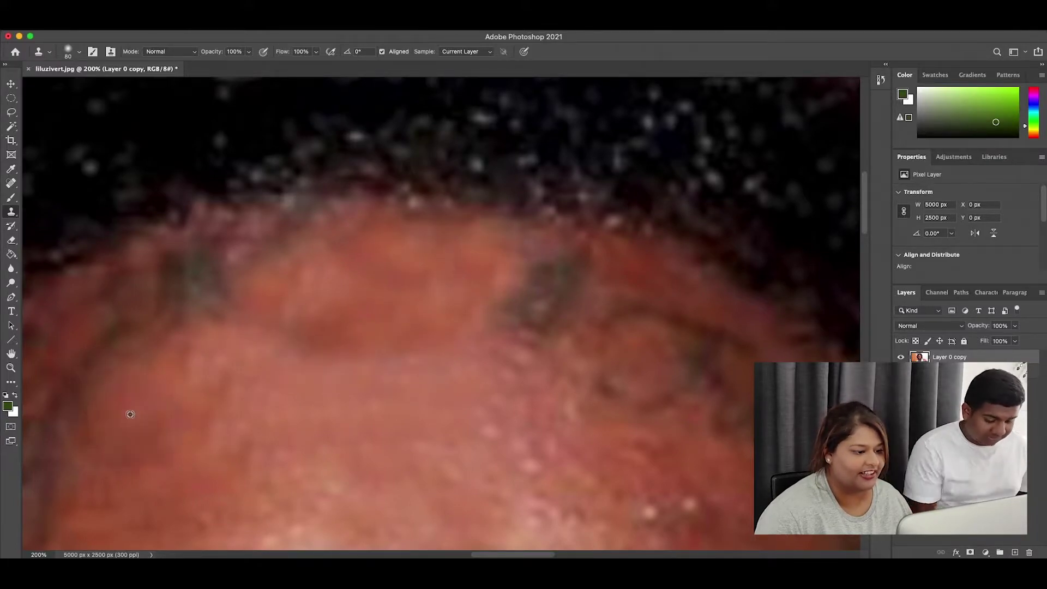
drag(515, 275, 525, 310)
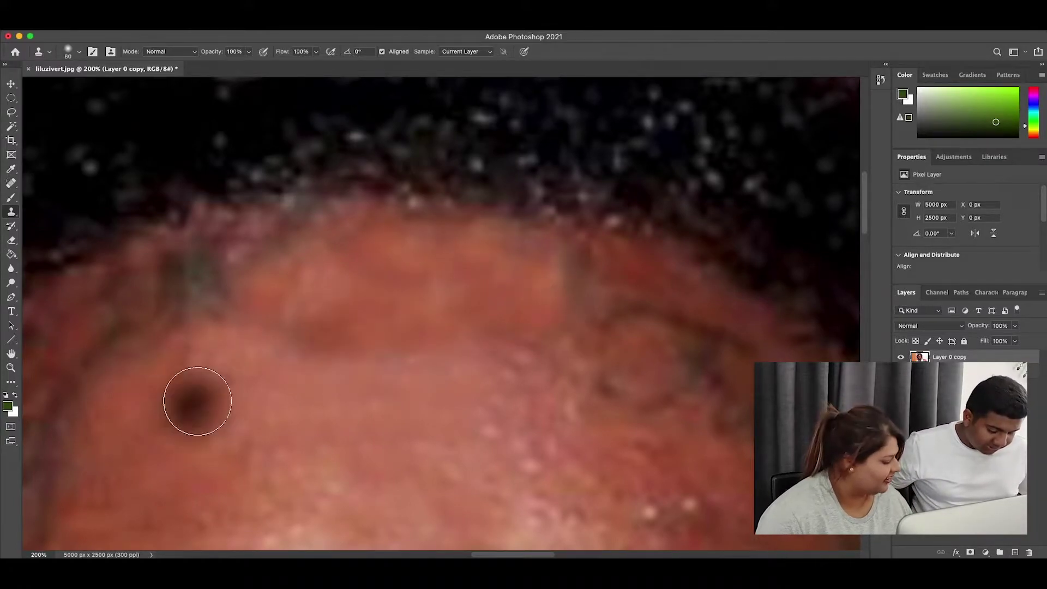
drag(215, 286, 218, 314)
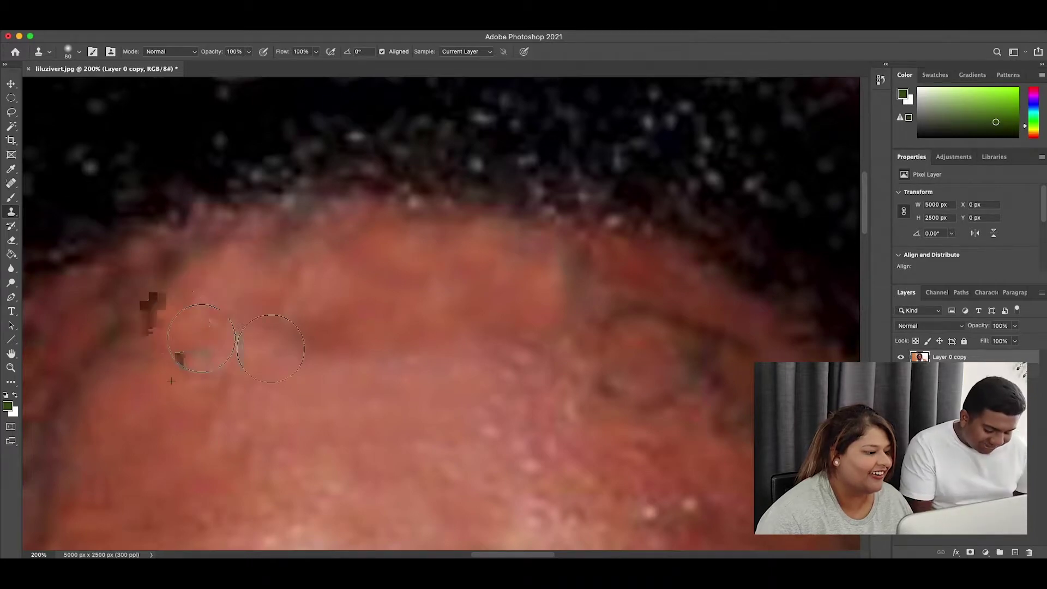
scroll(569, 455, right, 3)
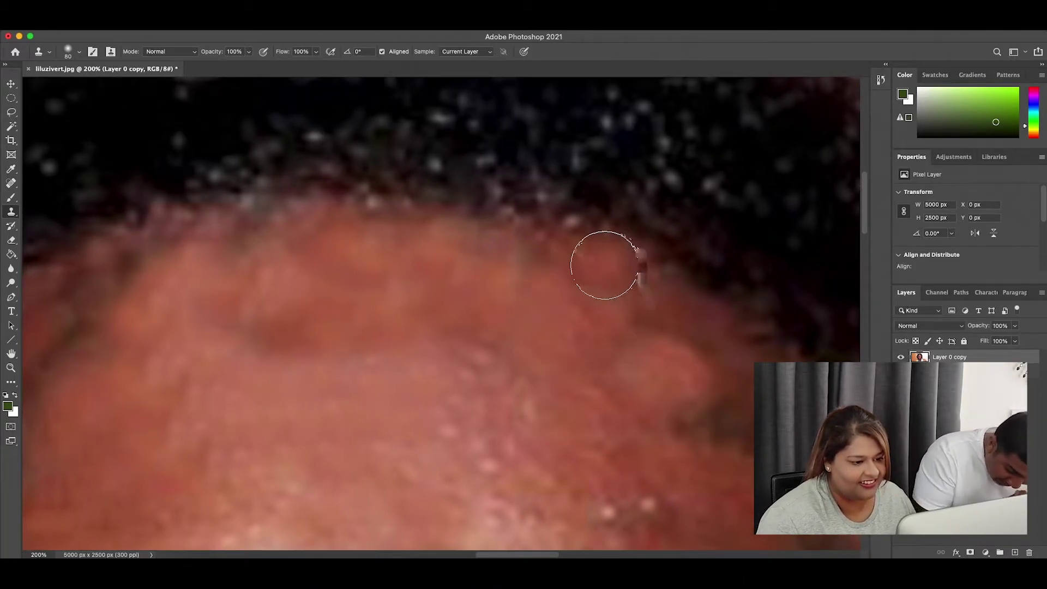
scroll(529, 262, down, 5)
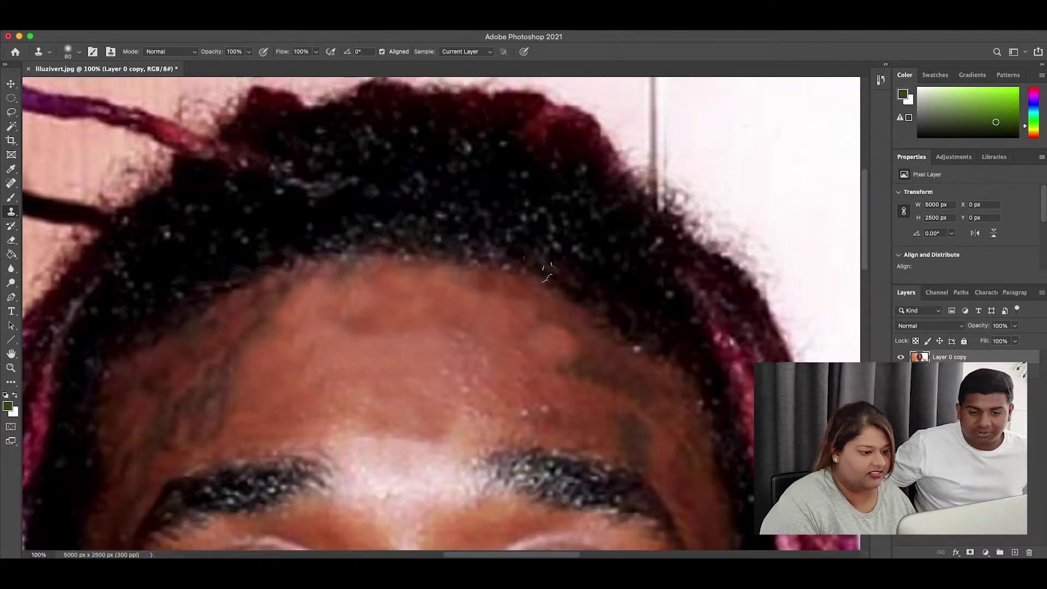
Shrink the clone brush and clone texture over the skin above the eyebrow.
scroll(534, 267, up, 5)
scroll(534, 272, down, 2)
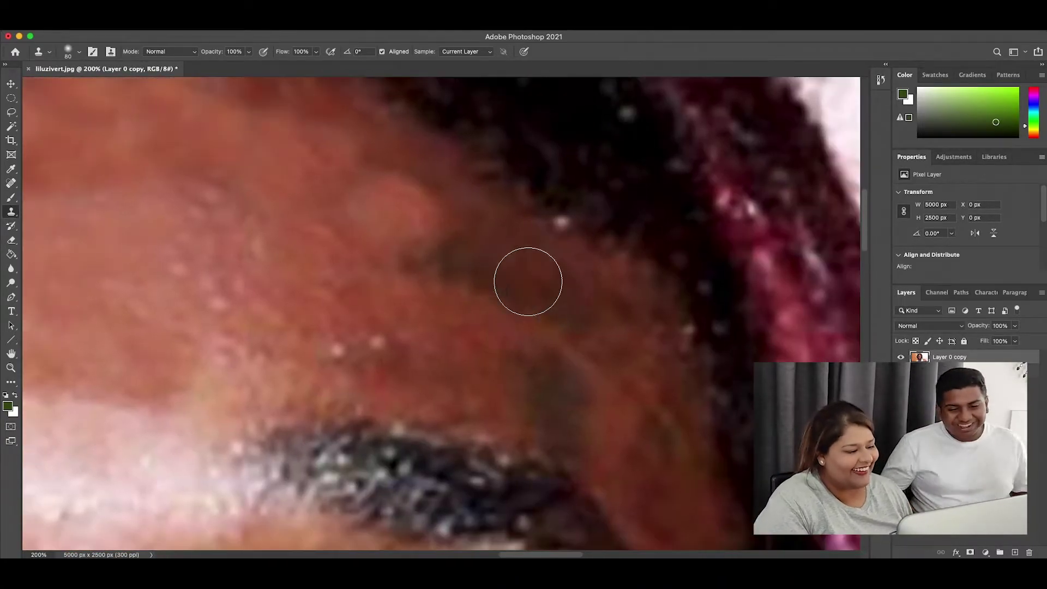
key(bracketleft)
key(bracketleft)
key(bracketleft)
key(bracketleft)
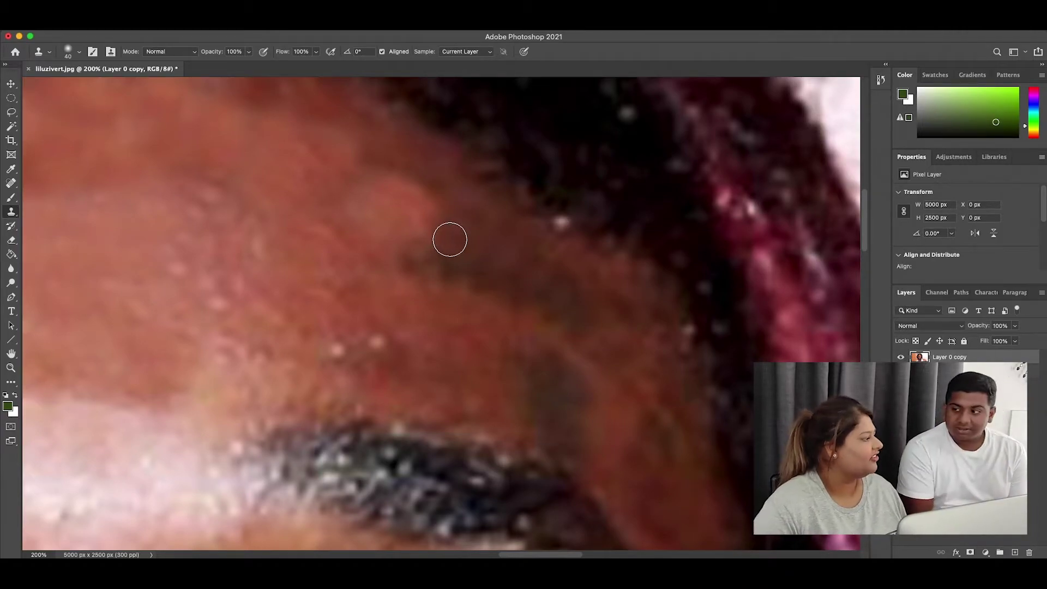
drag(431, 302, 509, 285)
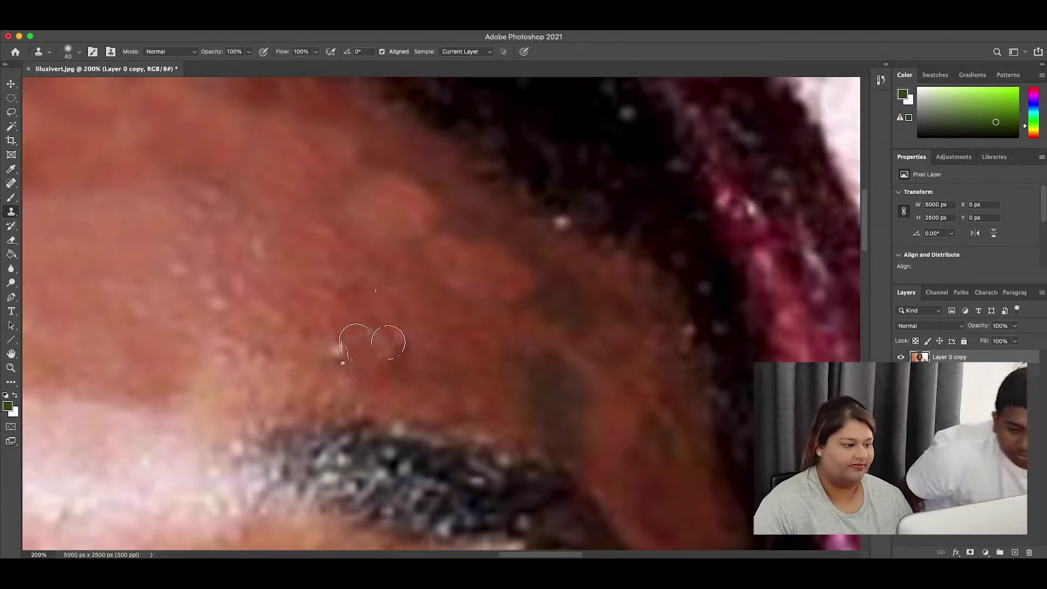
At 60% opacity with a slightly larger brush, soften the remaining brow mark.
scroll(375, 327, up, 2)
key(bracketright)
click(249, 51)
drag(432, 278, 448, 270)
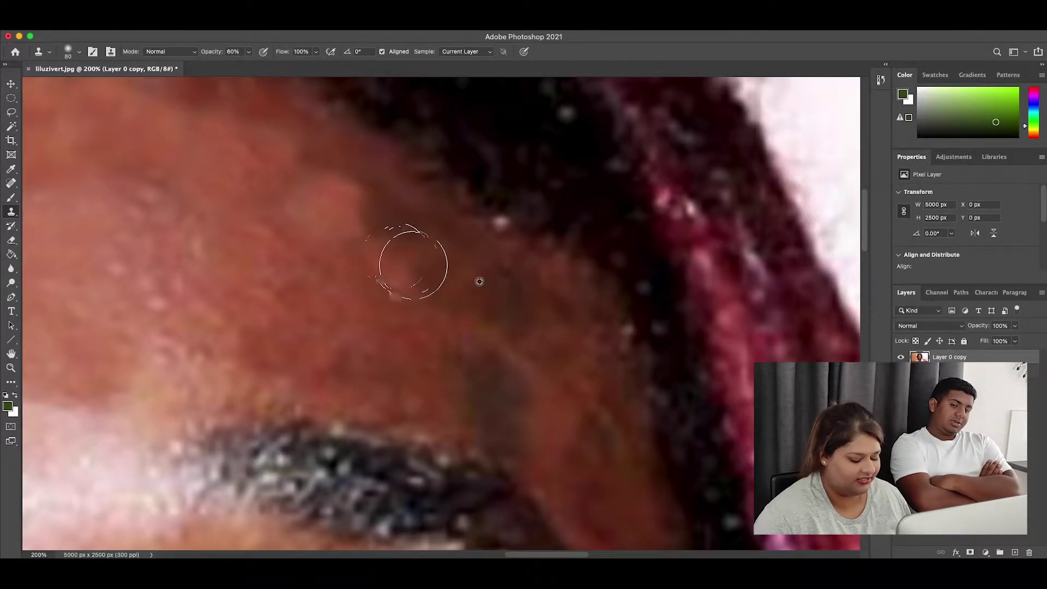
scroll(256, 296, down, 3)
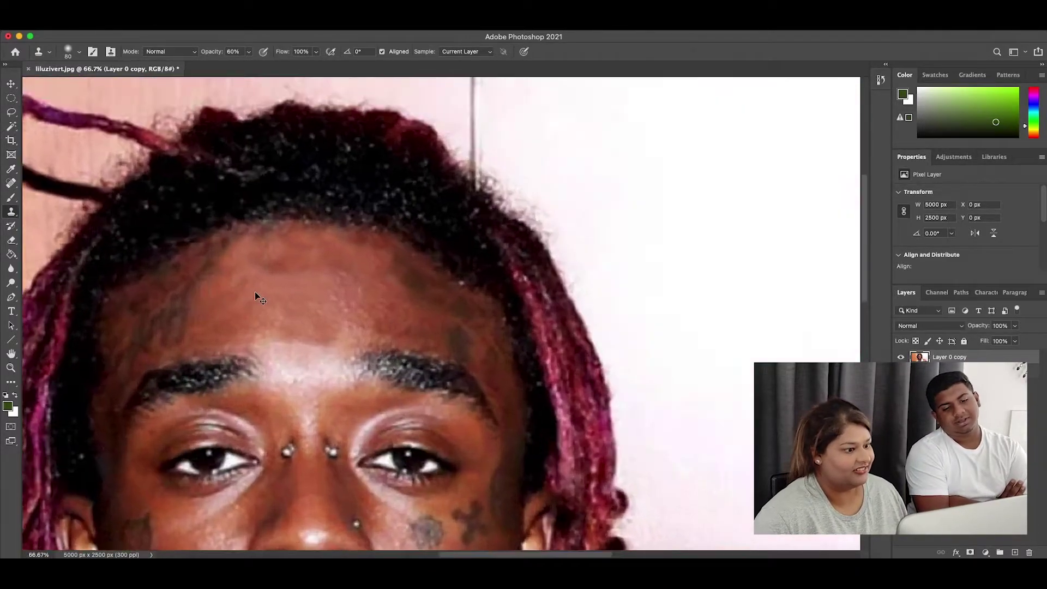
With a larger brush, sample clean forehead skin and smooth the blotchy forehead patch.
scroll(256, 297, up, 1)
scroll(256, 296, down, 2)
scroll(256, 296, up, 1)
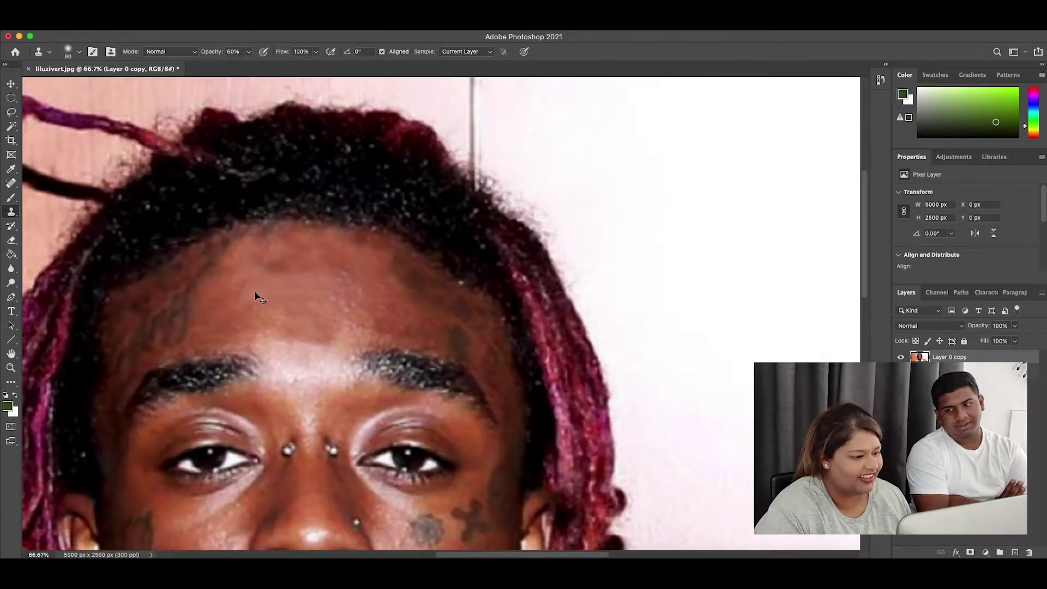
scroll(256, 296, up, 1)
key(bracketright)
key(bracketright)
scroll(374, 347, left, 3)
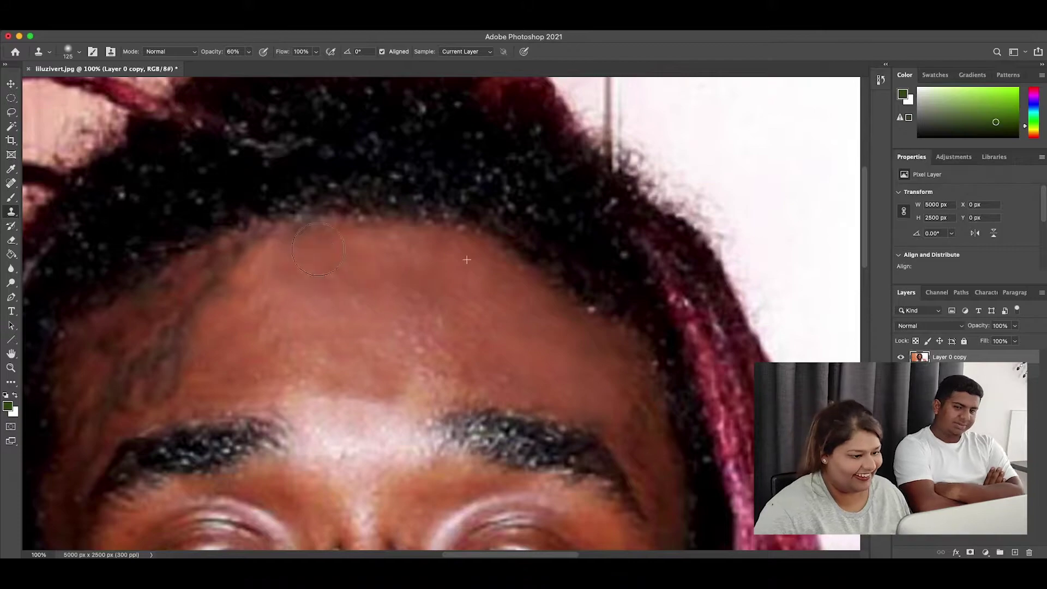
scroll(318, 249, left, 5)
alt+click(423, 331)
drag(414, 279, 385, 294)
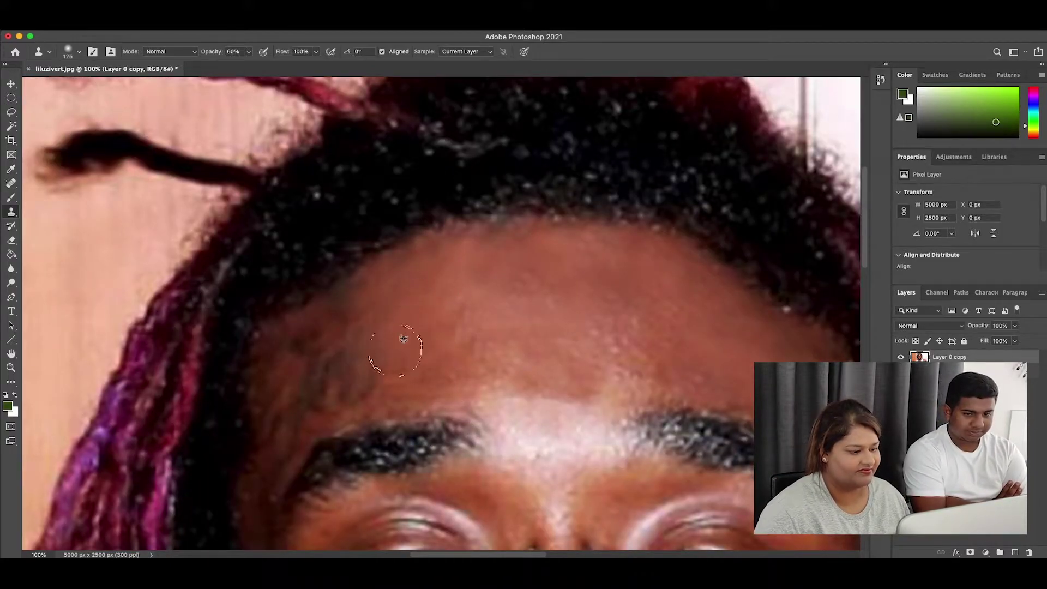
drag(371, 346, 401, 332)
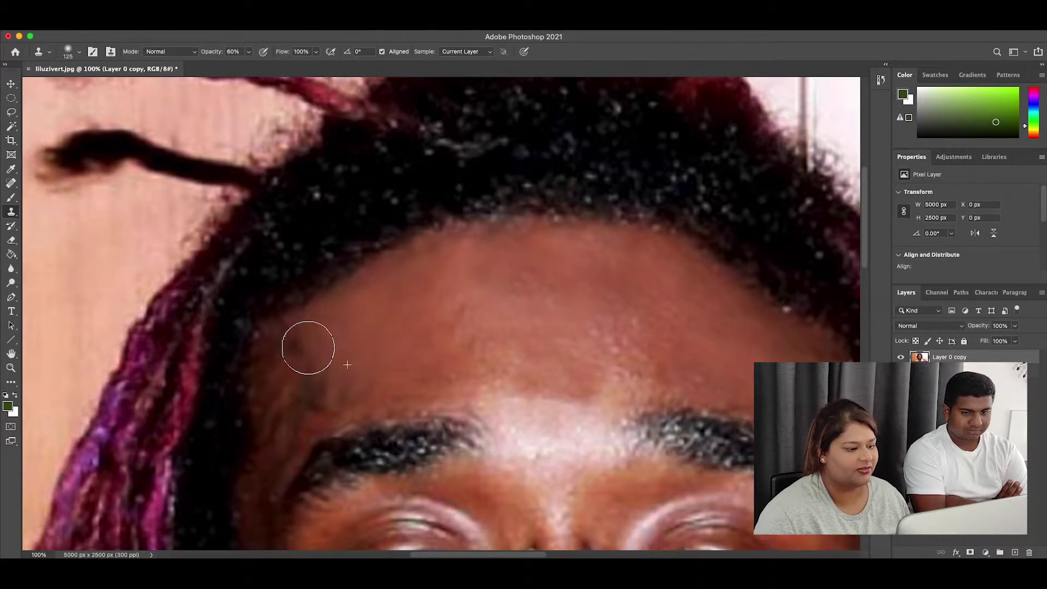
Review the face, then sample skin near the right hairline and clone over the mark there.
scroll(311, 341, down, 5)
key(super+minus)
key(super+minus)
key(super+plus)
key(super+plus)
scroll(345, 262, left, 5)
scroll(345, 263, down, 3)
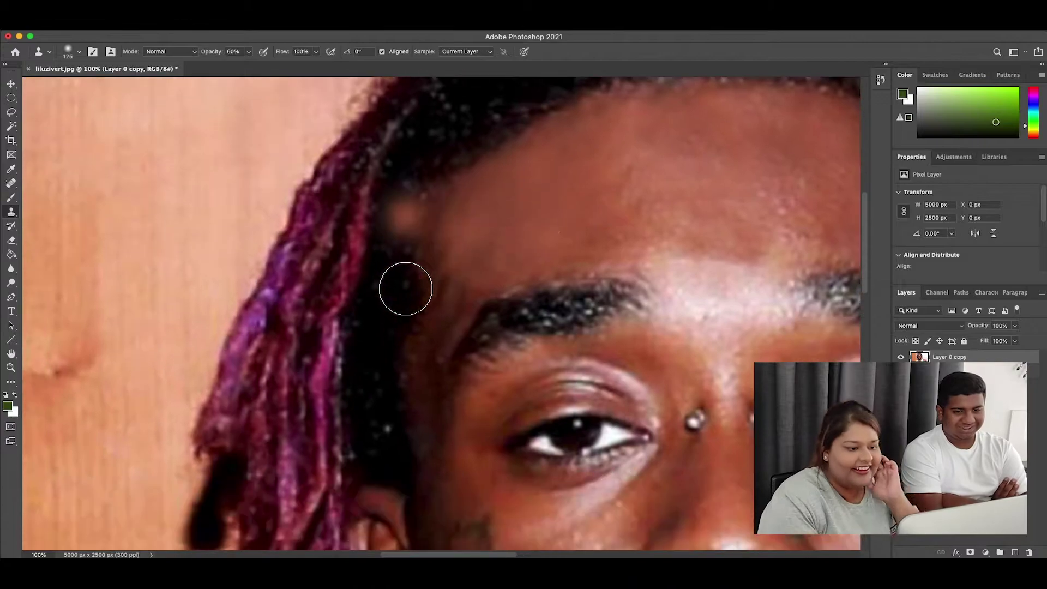
scroll(374, 273, down, 4)
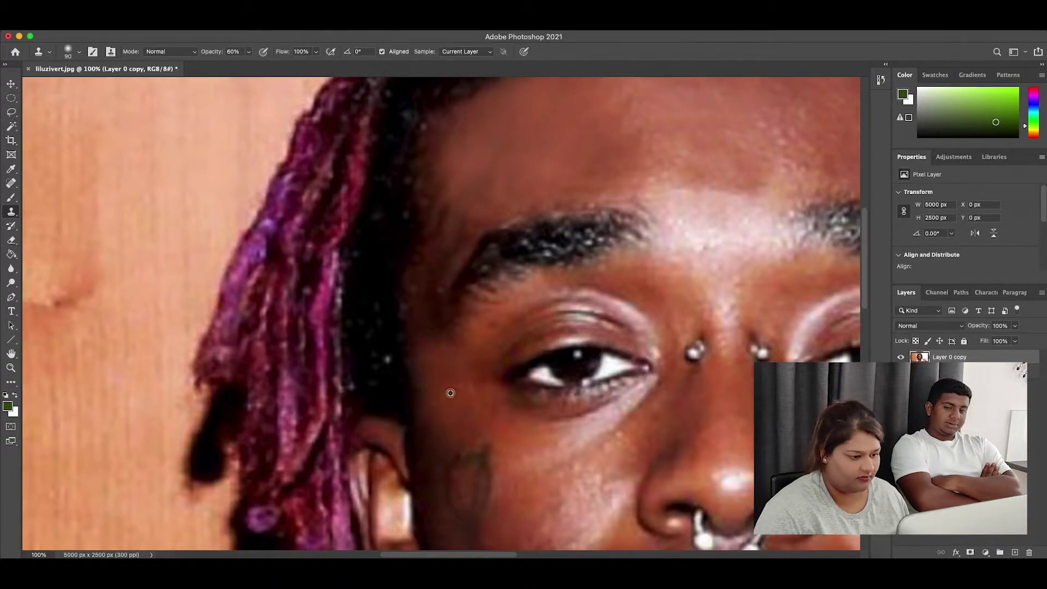
scroll(431, 355, up, 4)
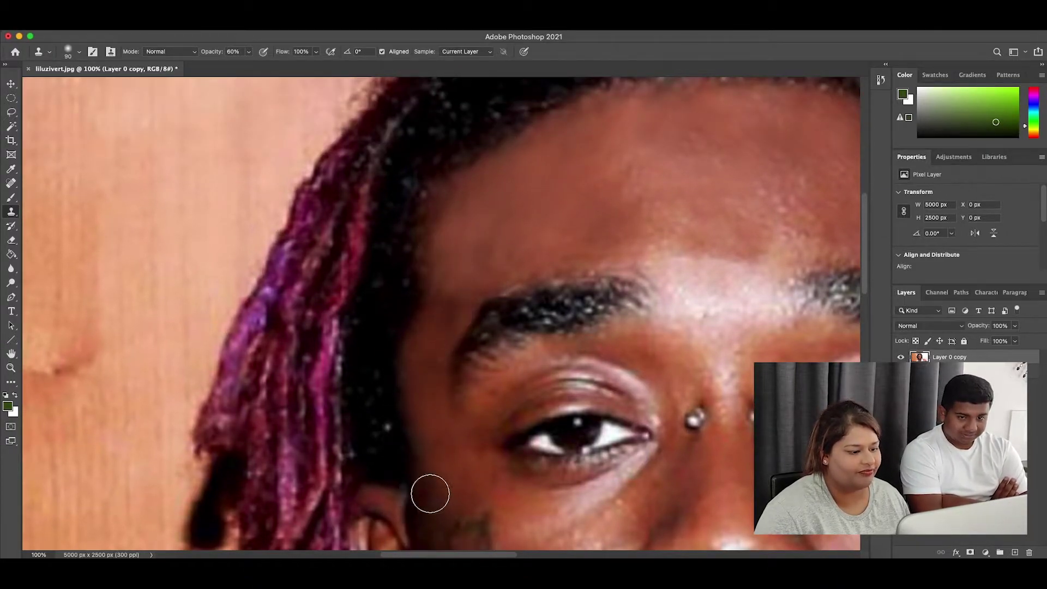
scroll(431, 493, down, 3)
scroll(430, 493, right, 5)
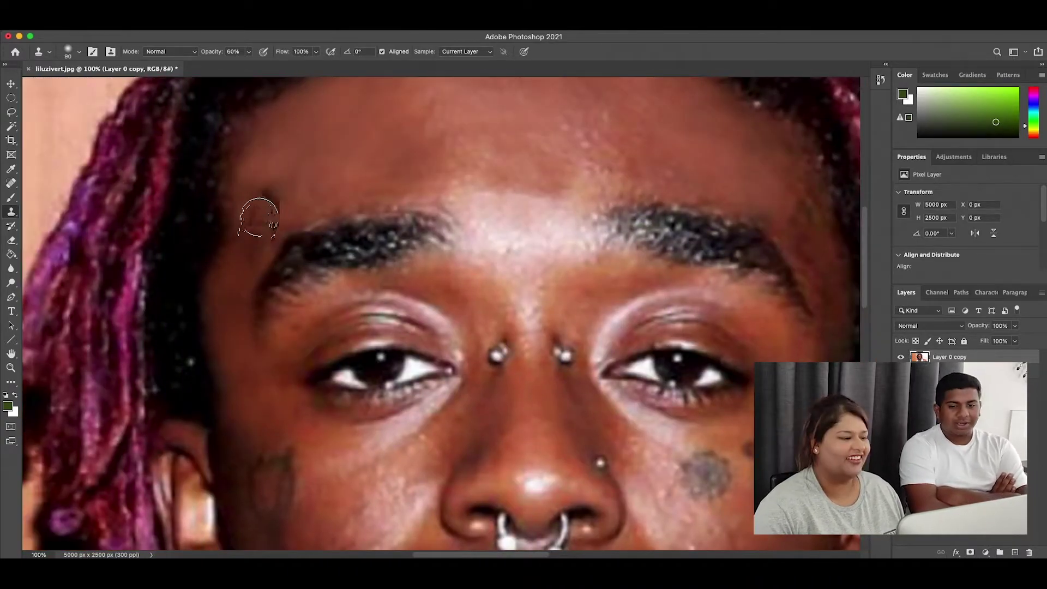
scroll(354, 278, right, 3)
scroll(453, 341, right, 6)
scroll(453, 341, up, 2)
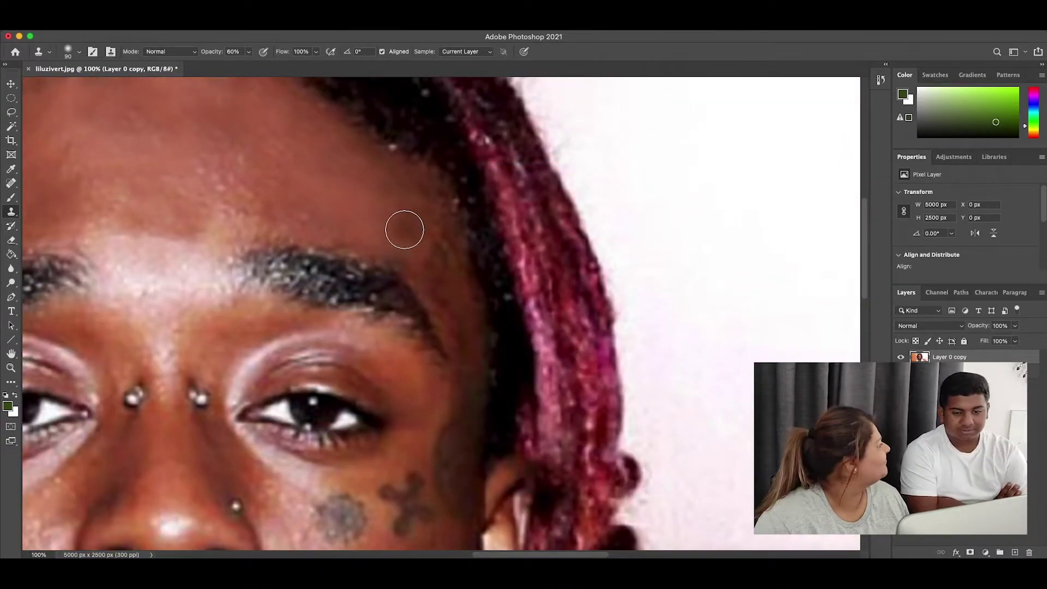
alt+click(394, 220)
drag(443, 289, 448, 250)
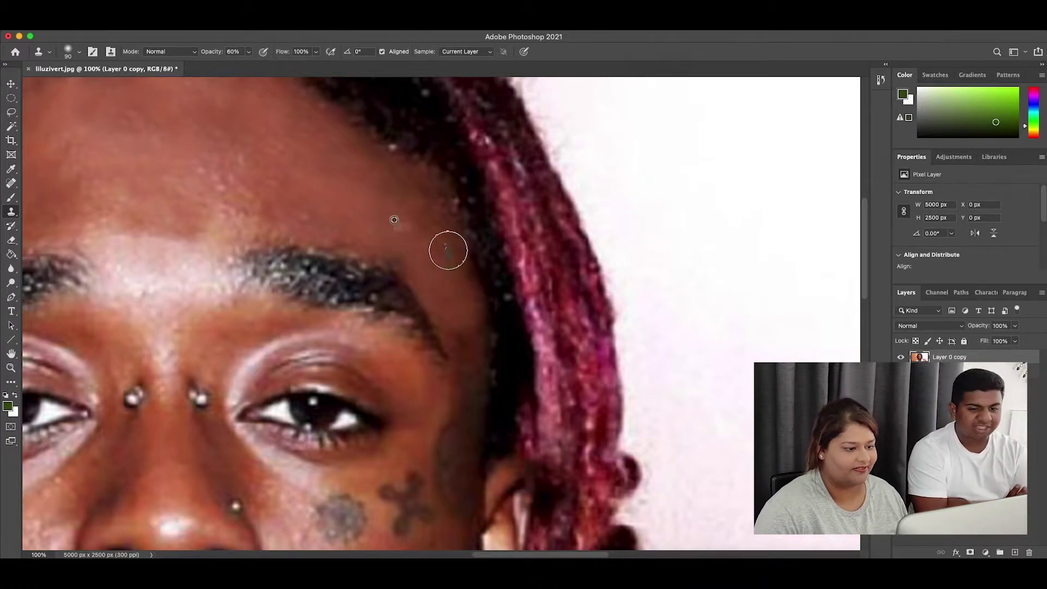
Clone skin down the cheek beside the tattoo, then at 37% opacity up beside the eye.
scroll(430, 234, down, 3)
scroll(440, 449, down, 2)
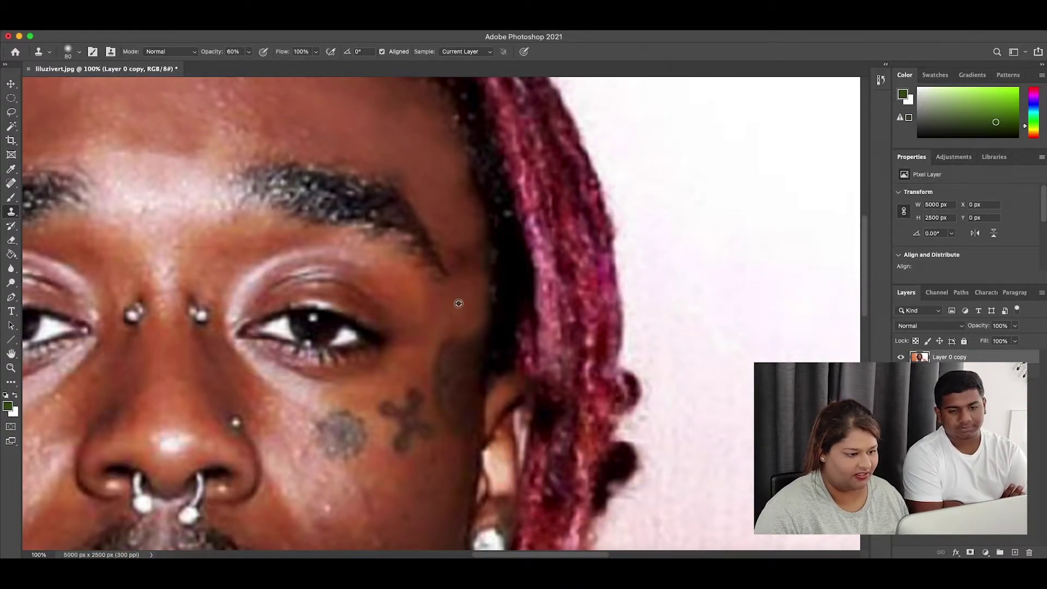
scroll(456, 262, down, 3)
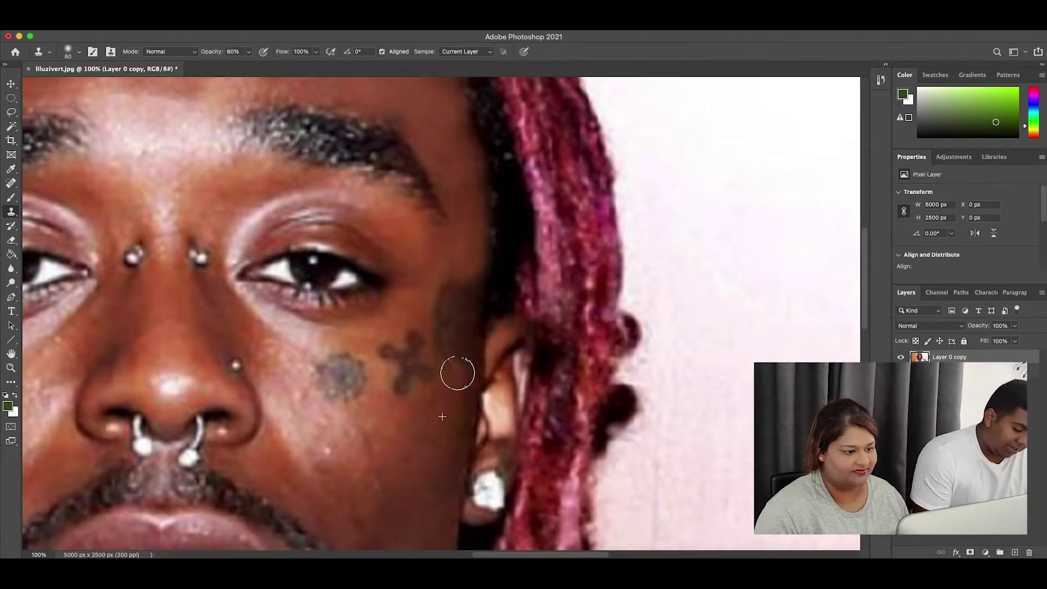
drag(457, 373, 450, 406)
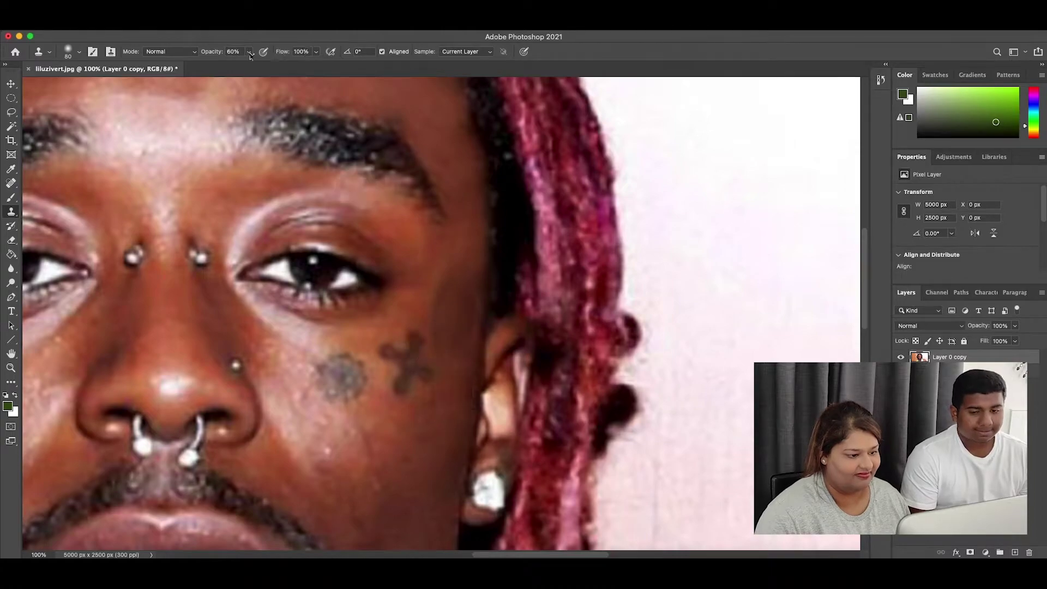
drag(240, 70, 235, 70)
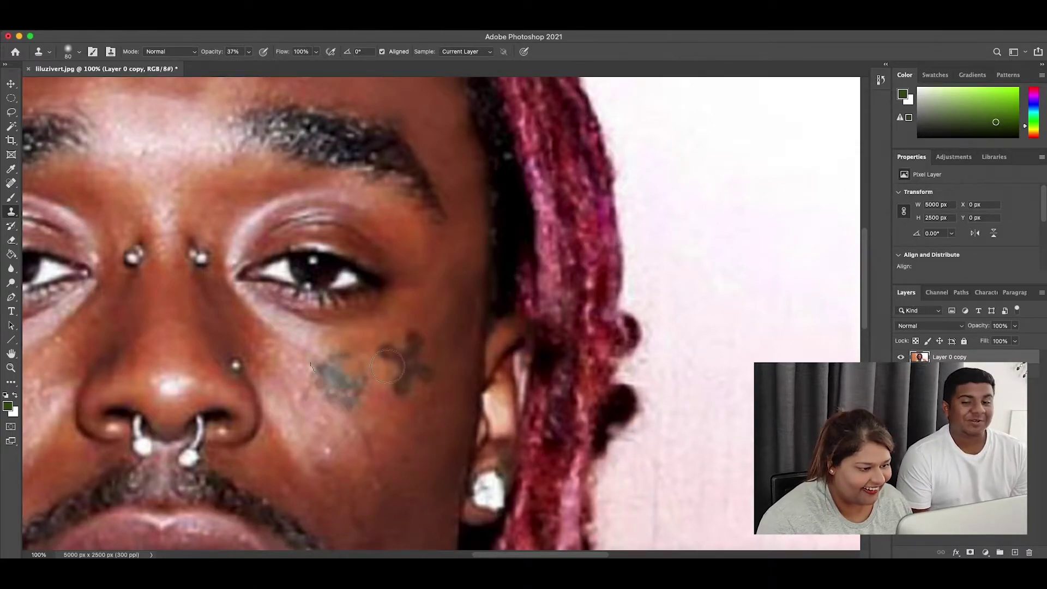
scroll(436, 299, left, 10)
scroll(605, 338, right, 5)
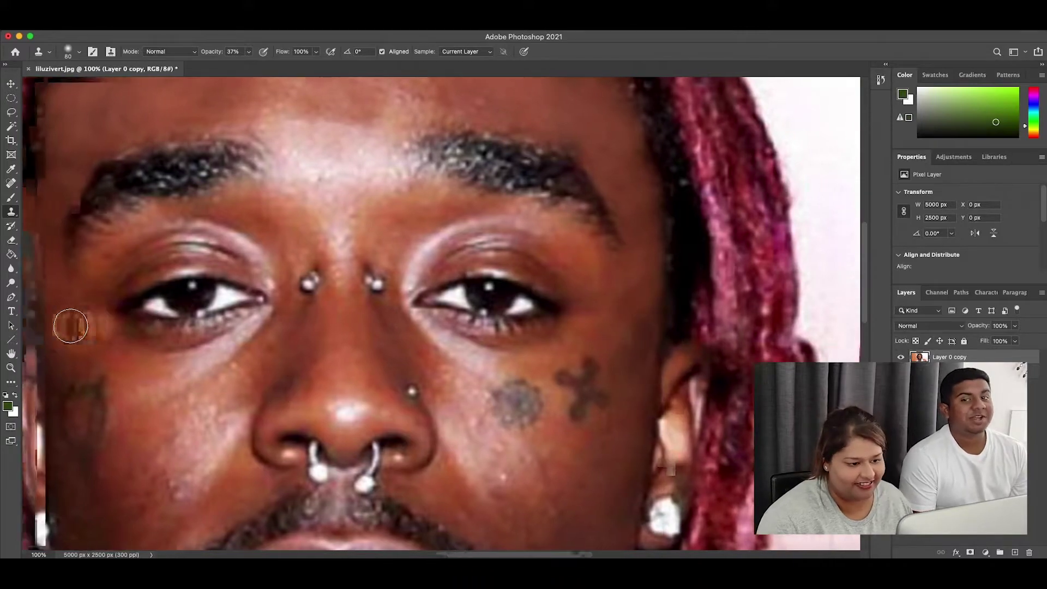
scroll(70, 322, left, 3)
drag(691, 366, 692, 284)
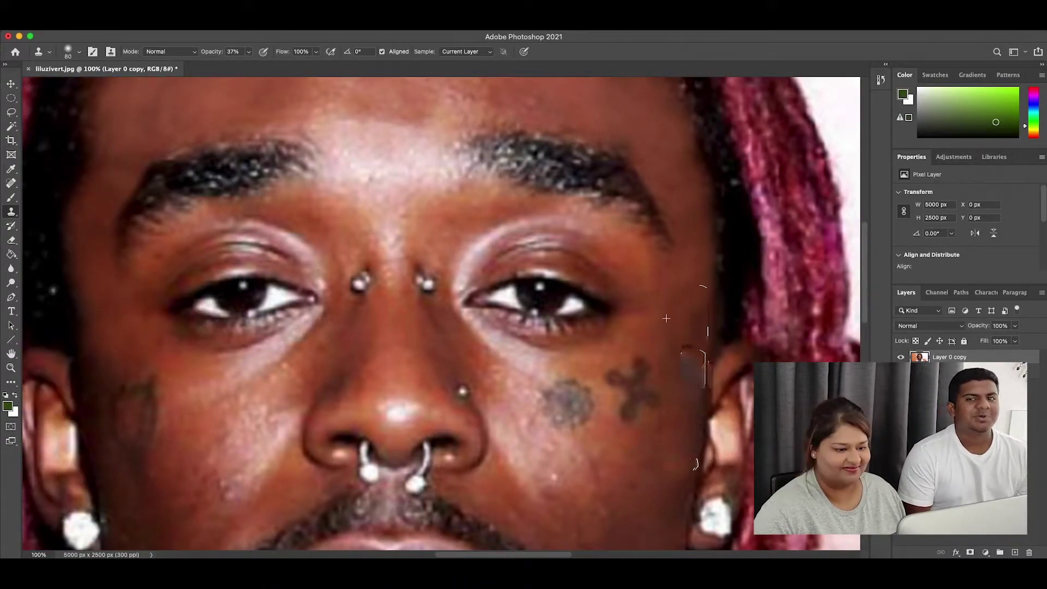
Clone sampled cheek skin over the dotted cross tattoo at 61% opacity, including its faint remnants.
scroll(561, 431, down, 3)
alt+click(543, 399)
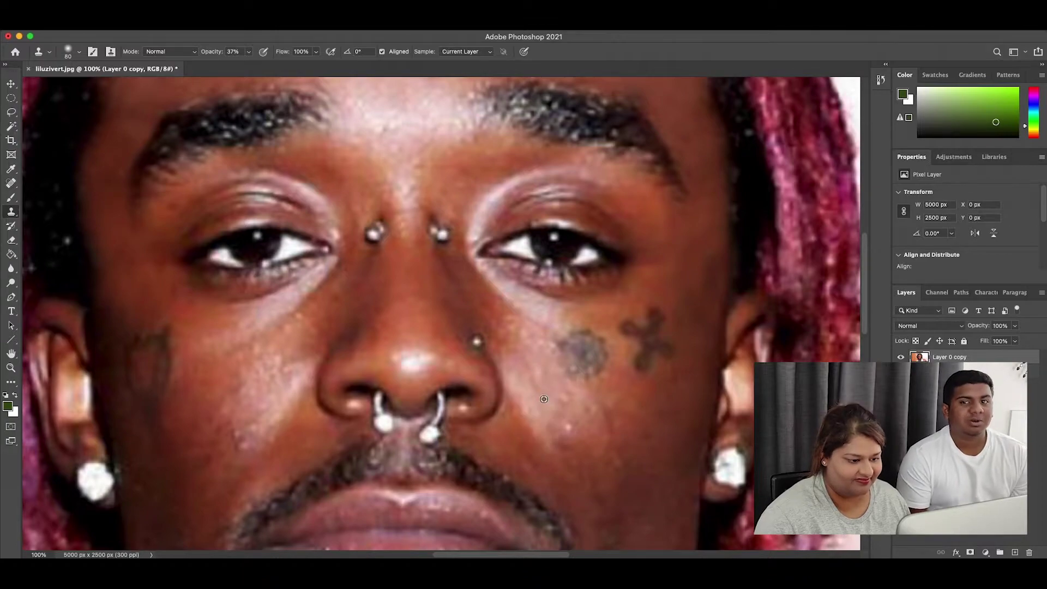
drag(559, 347, 589, 335)
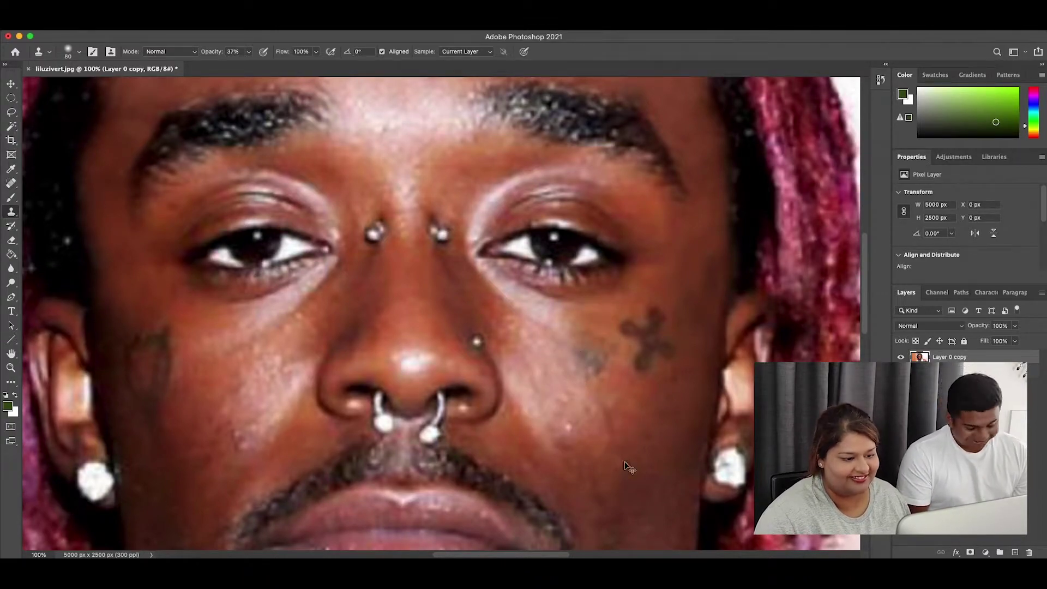
drag(596, 334, 606, 385)
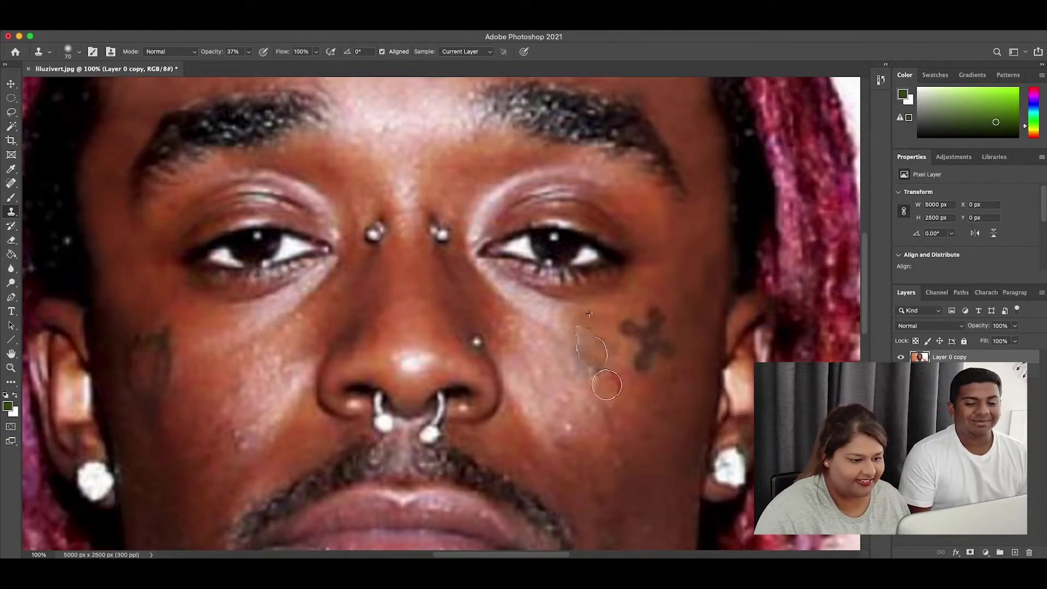
drag(249, 53, 264, 64)
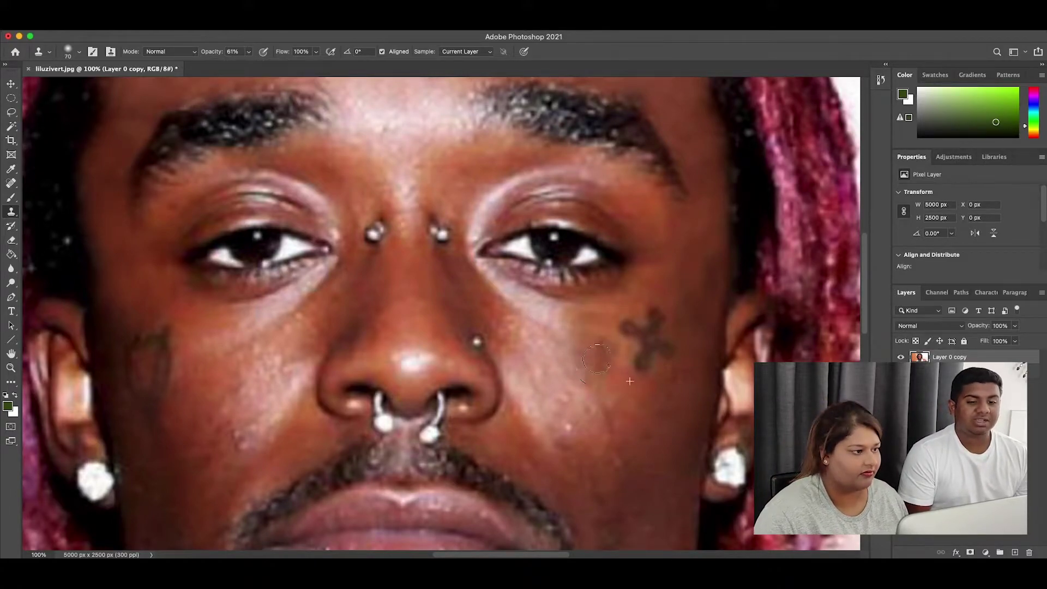
scroll(610, 434, up, 5)
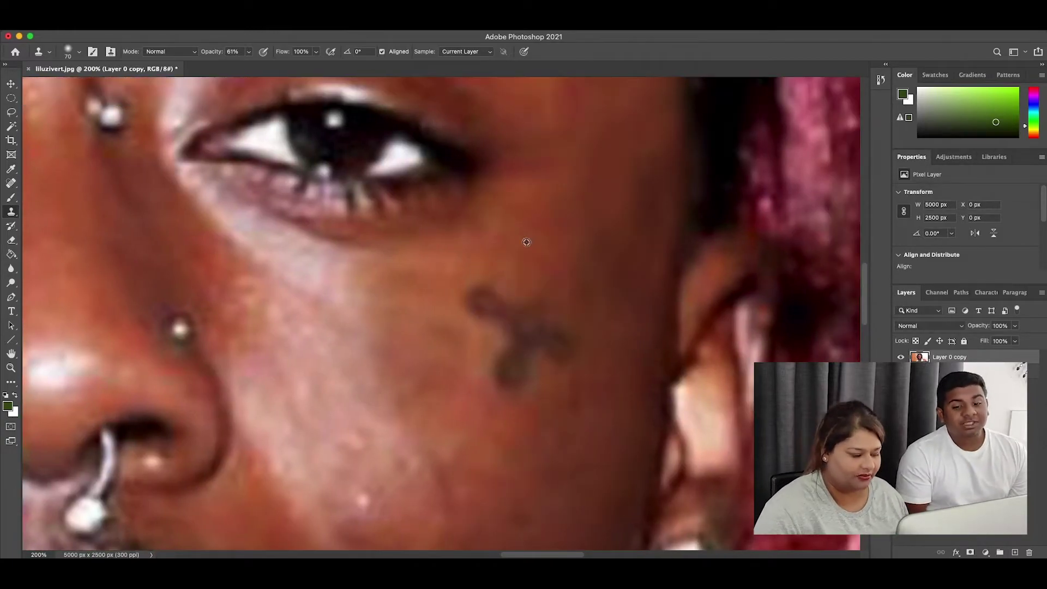
mouse_move(515, 314)
mouse_down()
mouse_move(477, 297)
mouse_move(512, 381)
mouse_up()
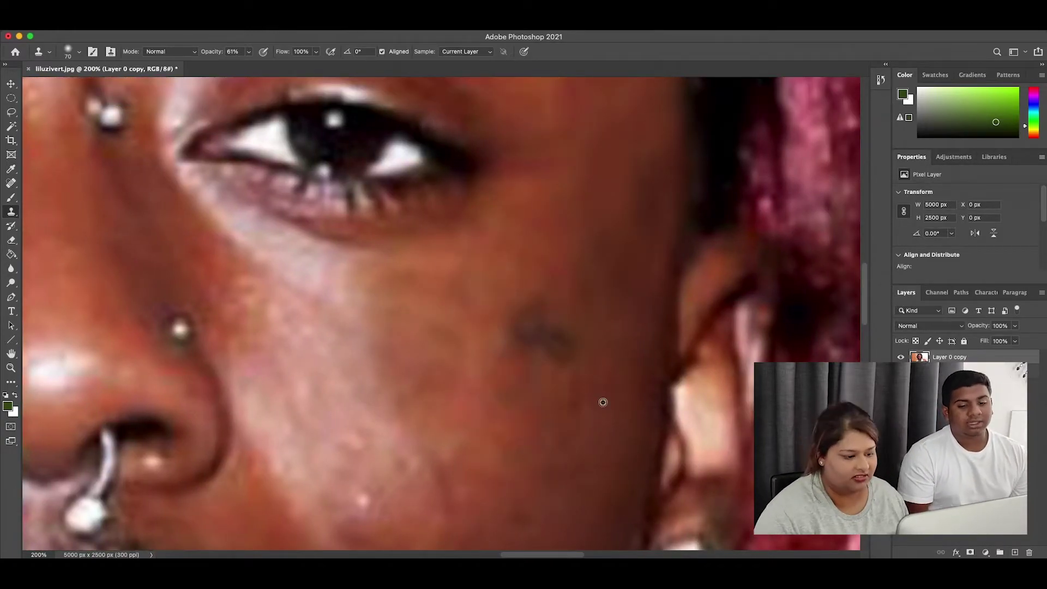
drag(560, 352, 523, 334)
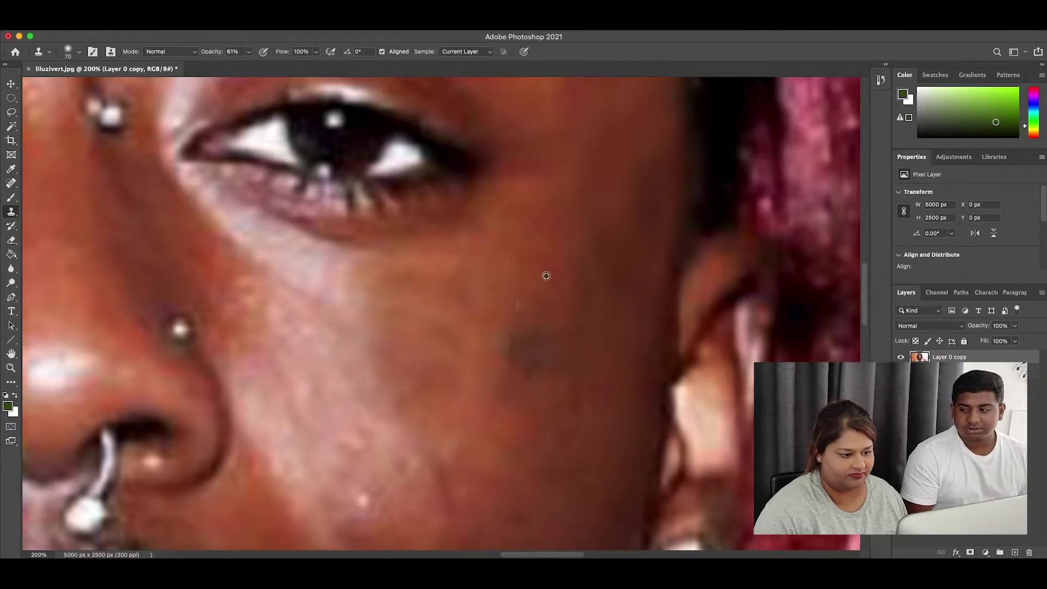
scroll(468, 311, down, 5)
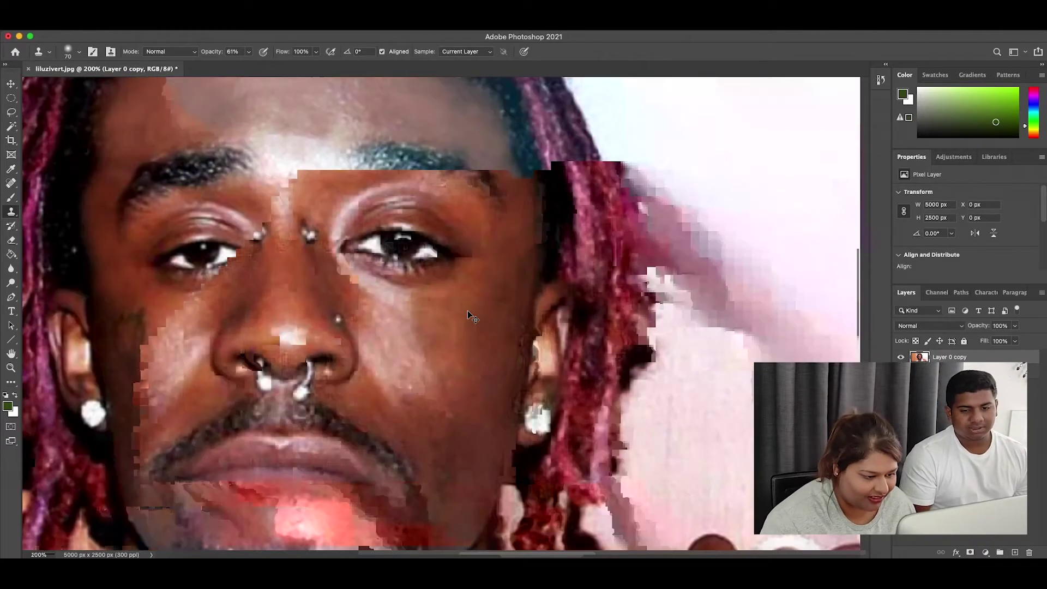
Set a 50 px clone brush, zoom in on the nose, and sample clean nearby skin.
scroll(469, 313, up, 2)
scroll(467, 312, up, 1)
scroll(468, 311, up, 1)
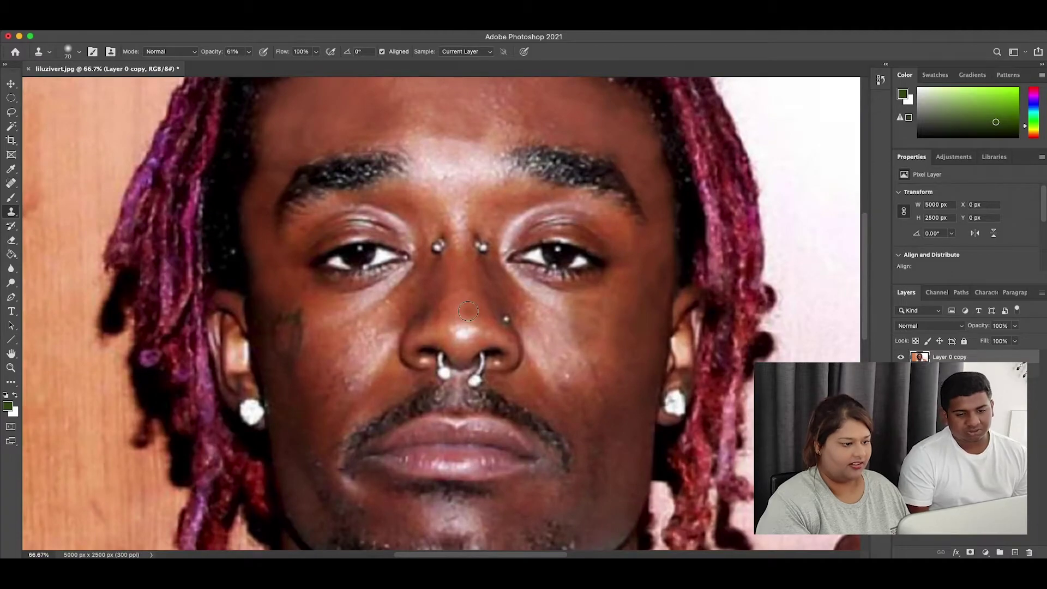
scroll(468, 310, up, 2)
key(bracketleft)
key(bracketleft)
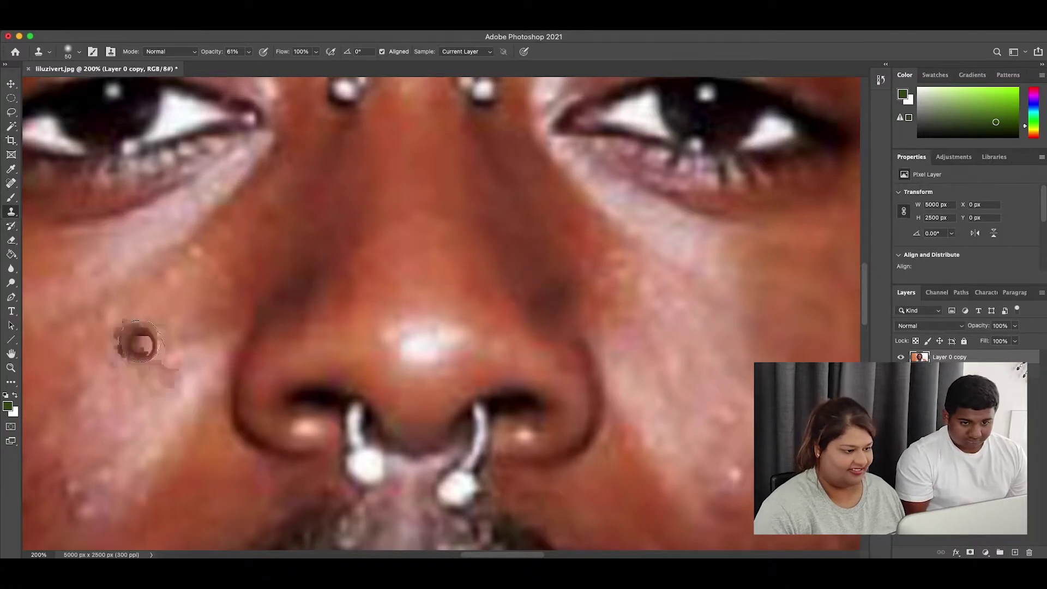
scroll(139, 342, down, 3)
key(ctrl+plus)
key(ctrl+plus)
key(ctrl+plus)
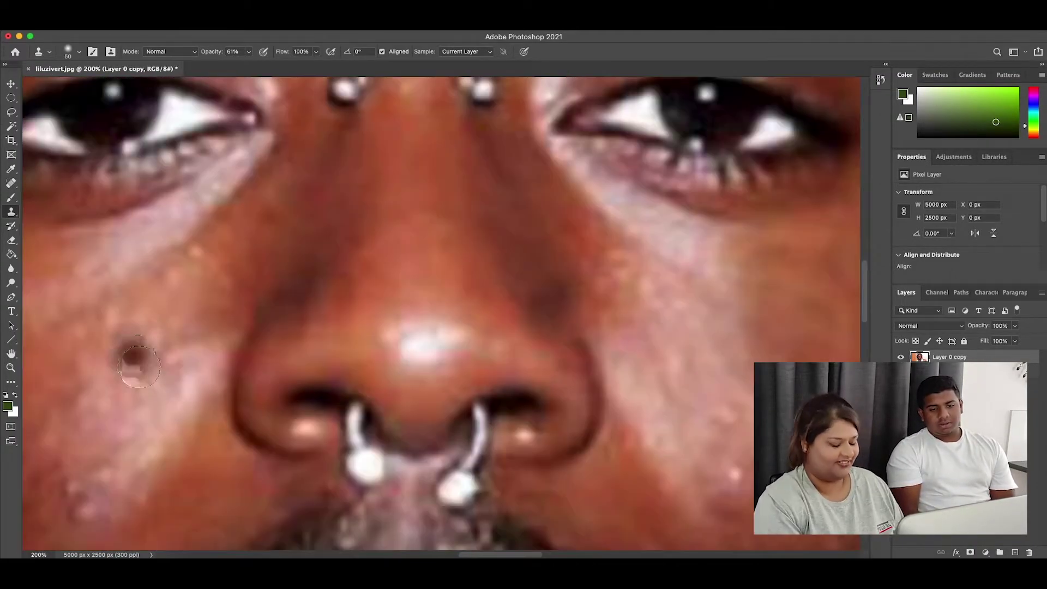
alt+click(293, 274)
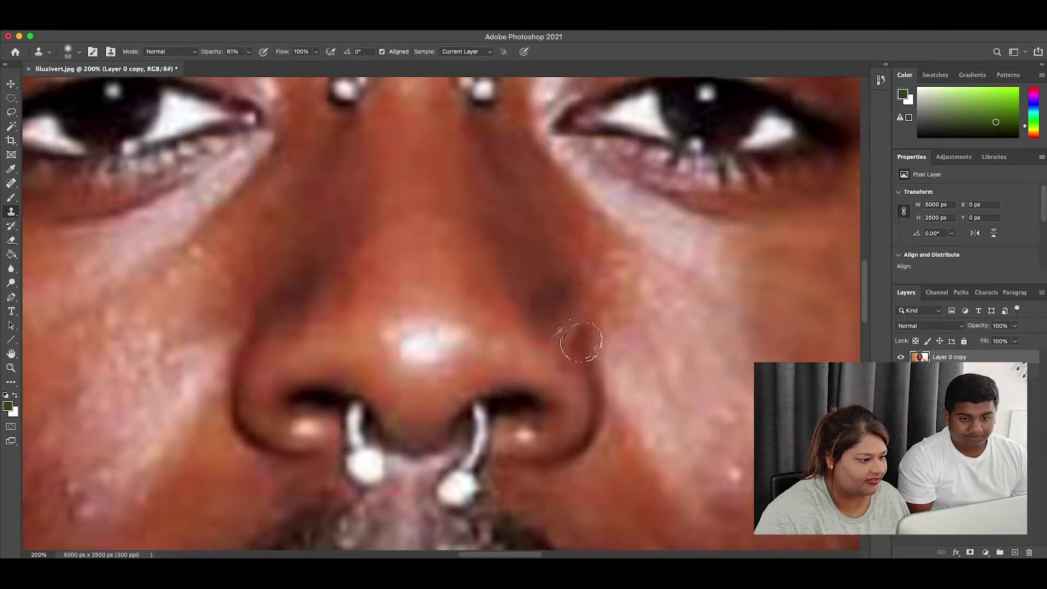
At 83% opacity, stamp skin over both piercings on the nose bridge.
scroll(281, 320, up, 5)
click(249, 51)
click(334, 236)
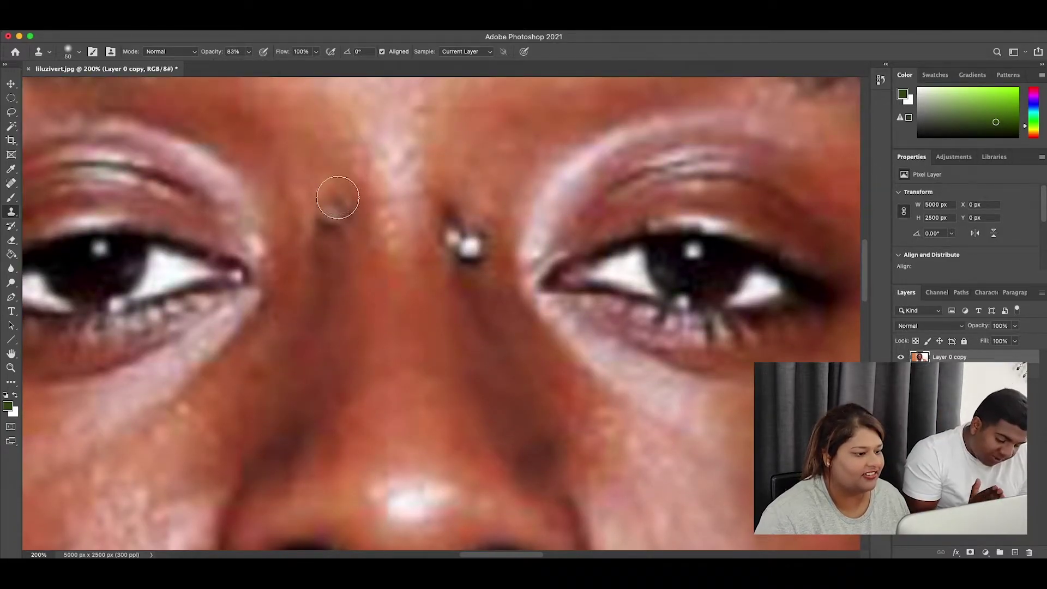
click(467, 239)
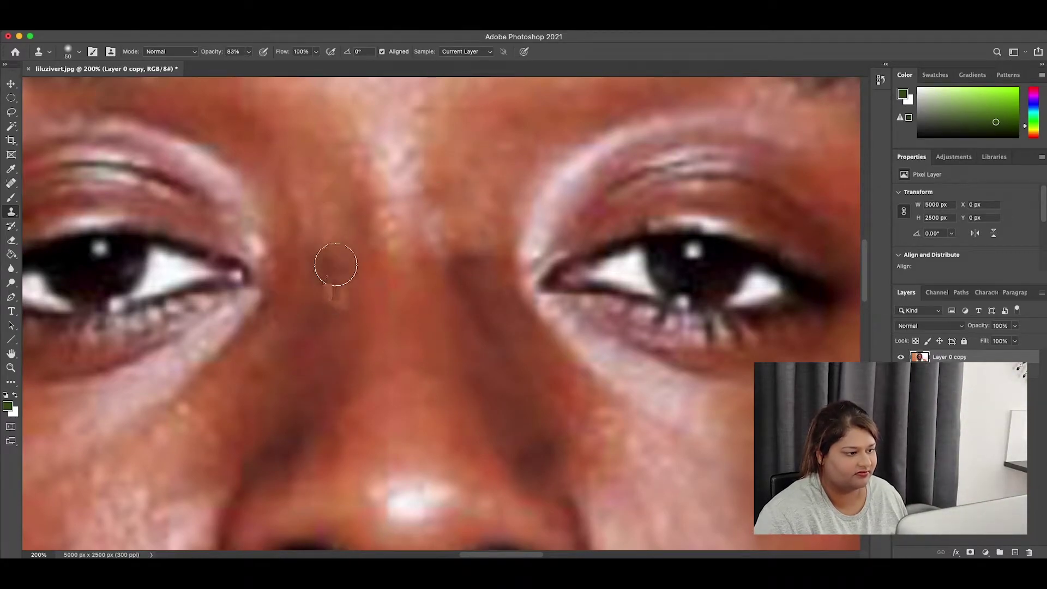
click(450, 240)
key(bracketright)
key(bracketright)
key(bracketright)
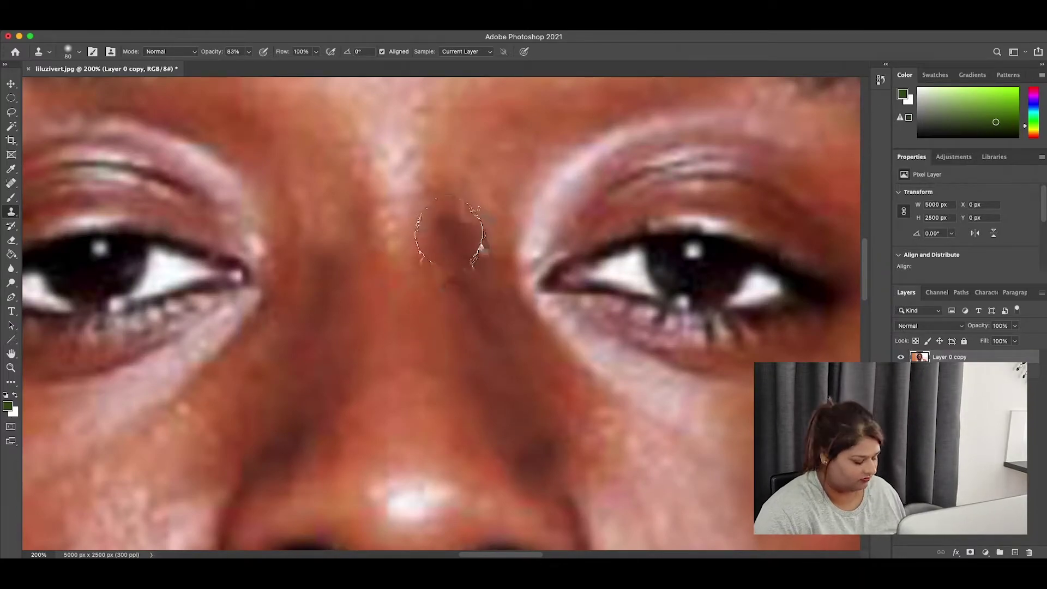
scroll(349, 316, down, 5)
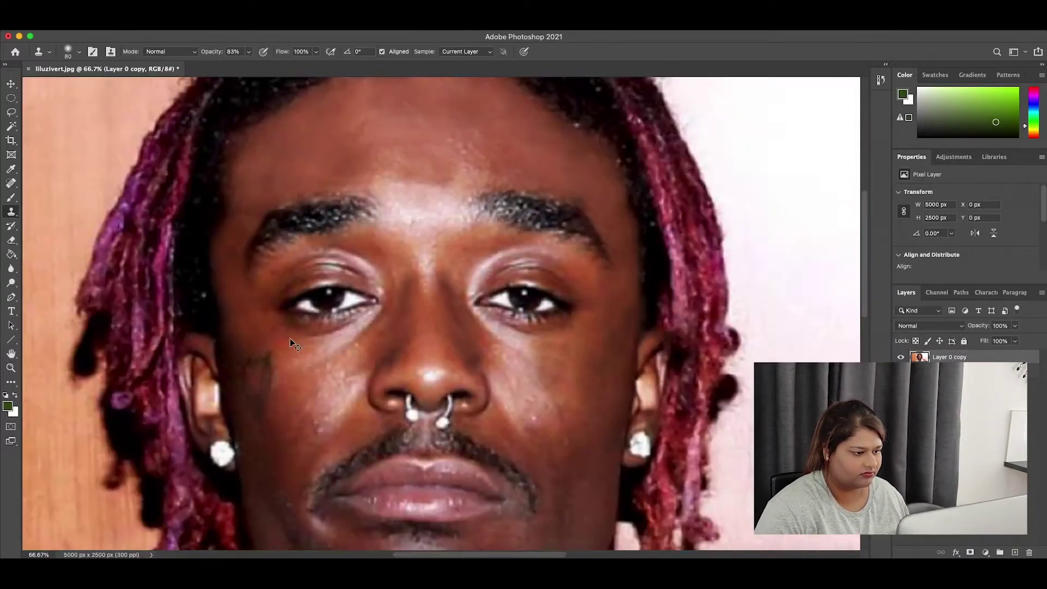
With a 150 px clone brush, clone away the light blotches on the left cheek.
scroll(370, 342, up, 3)
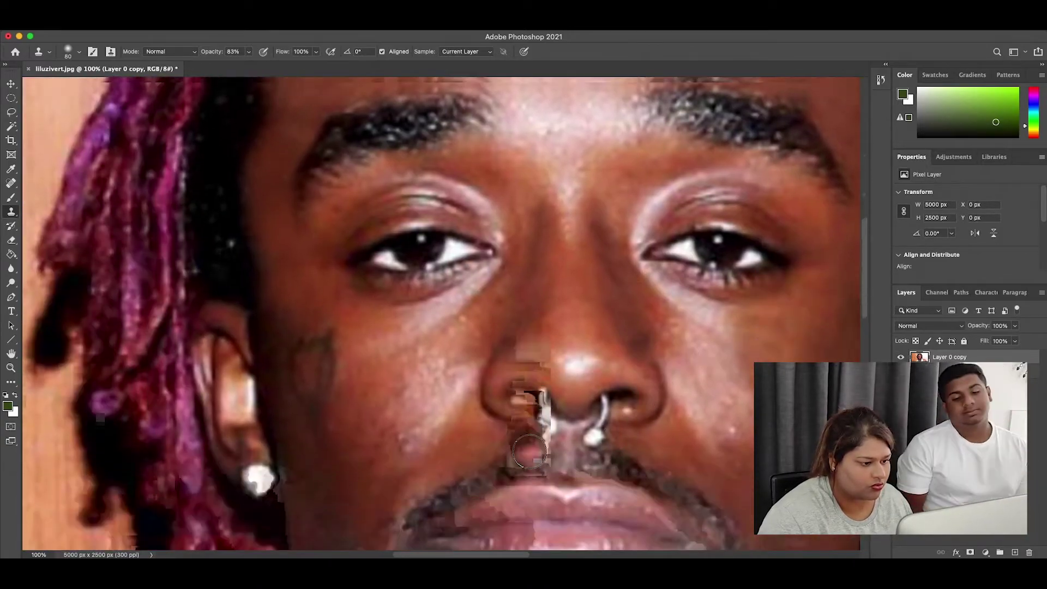
scroll(528, 452, up, 2)
scroll(498, 428, up, 1)
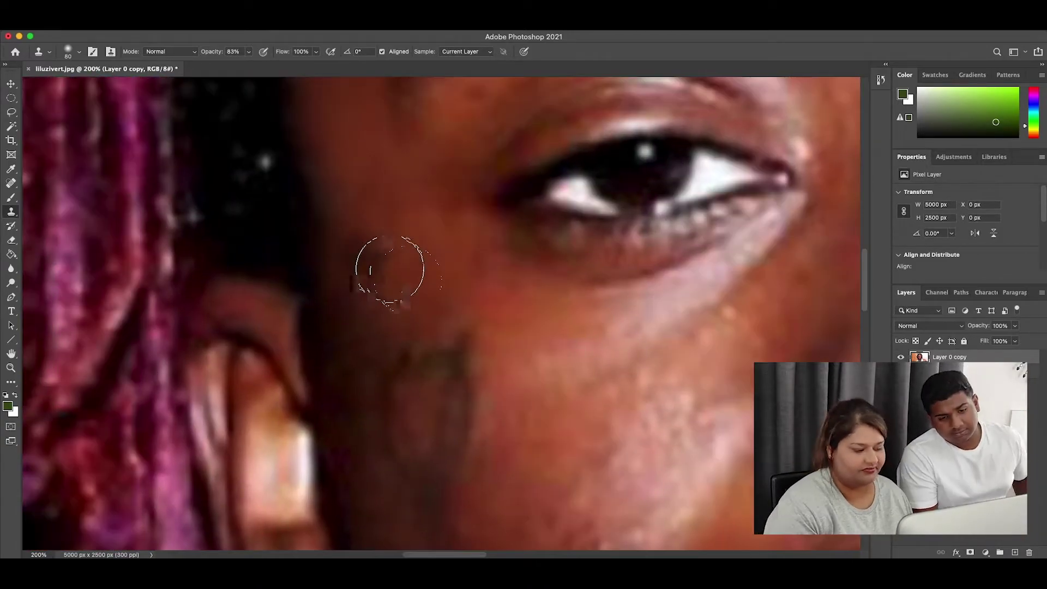
scroll(392, 354, down, 1)
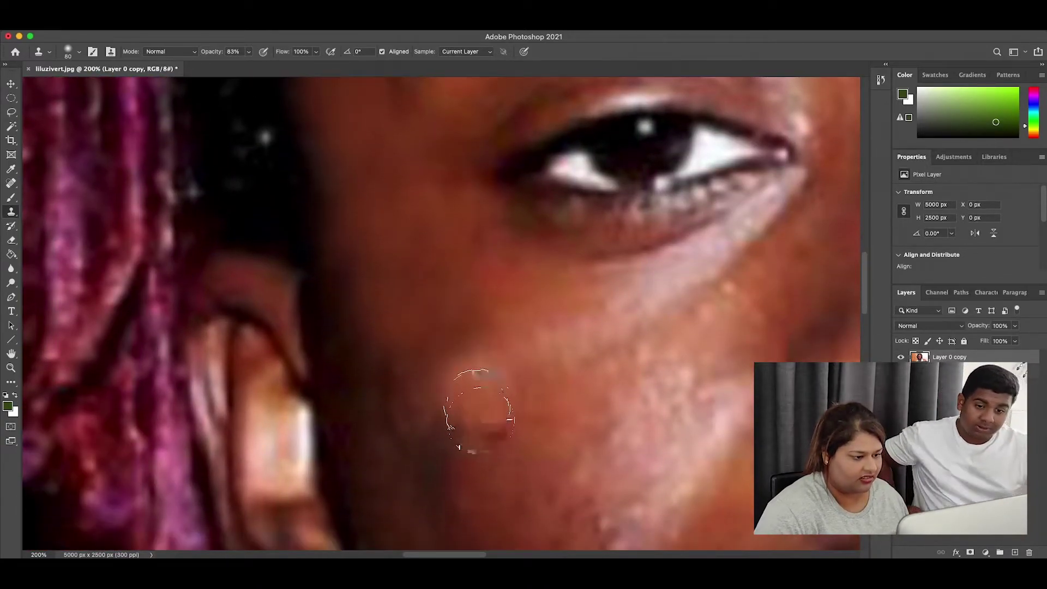
scroll(479, 409, down, 4)
key(bracketleft)
key(bracketleft)
key(bracketleft)
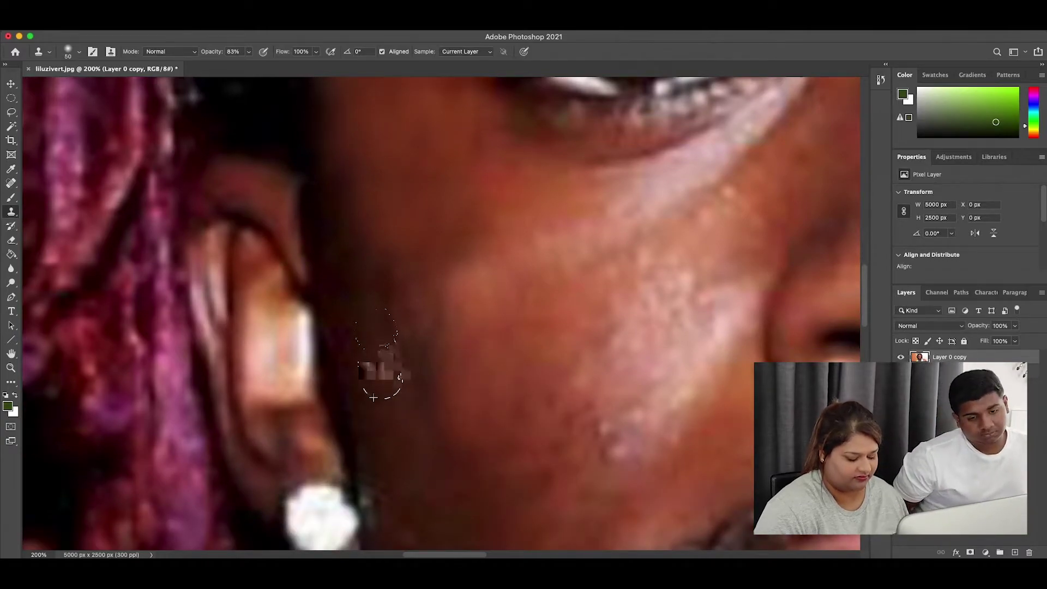
scroll(376, 385, down, 2)
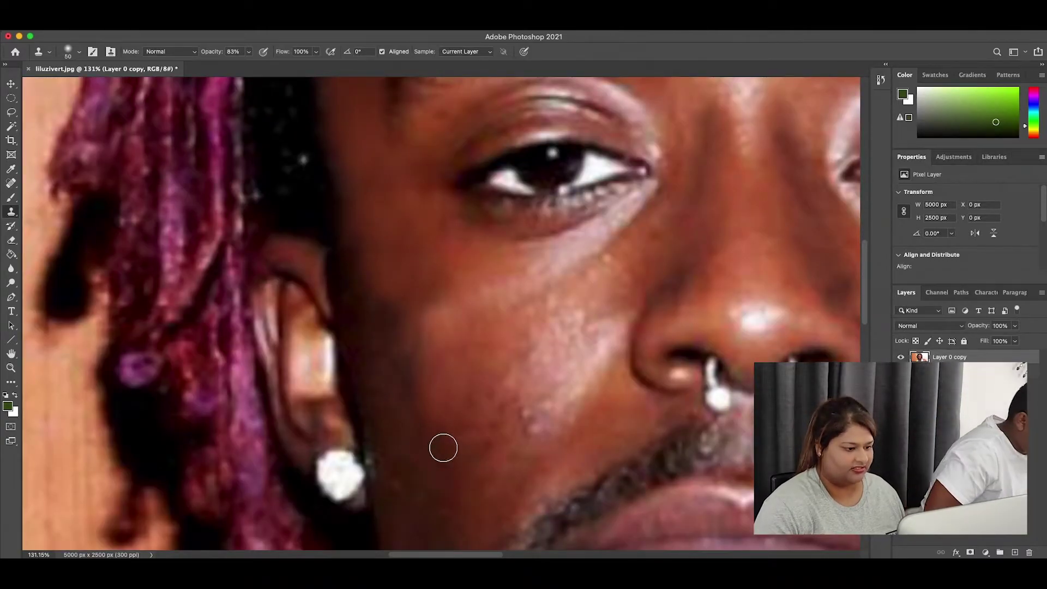
scroll(465, 449, up, 2)
key(bracketright)
key(bracketright)
key(bracketright)
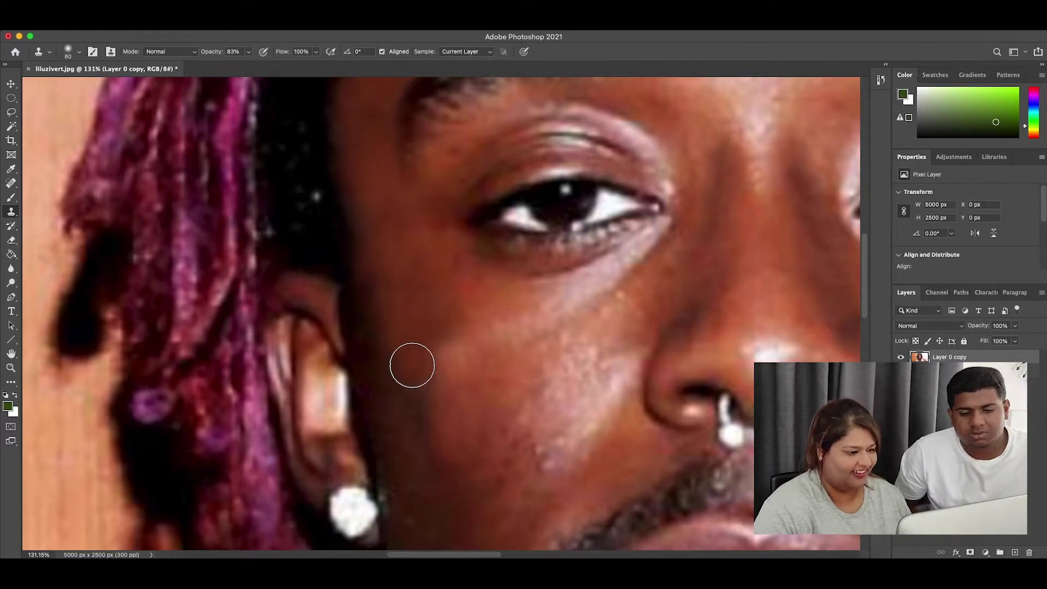
scroll(463, 420, down, 5)
scroll(491, 381, down, 1)
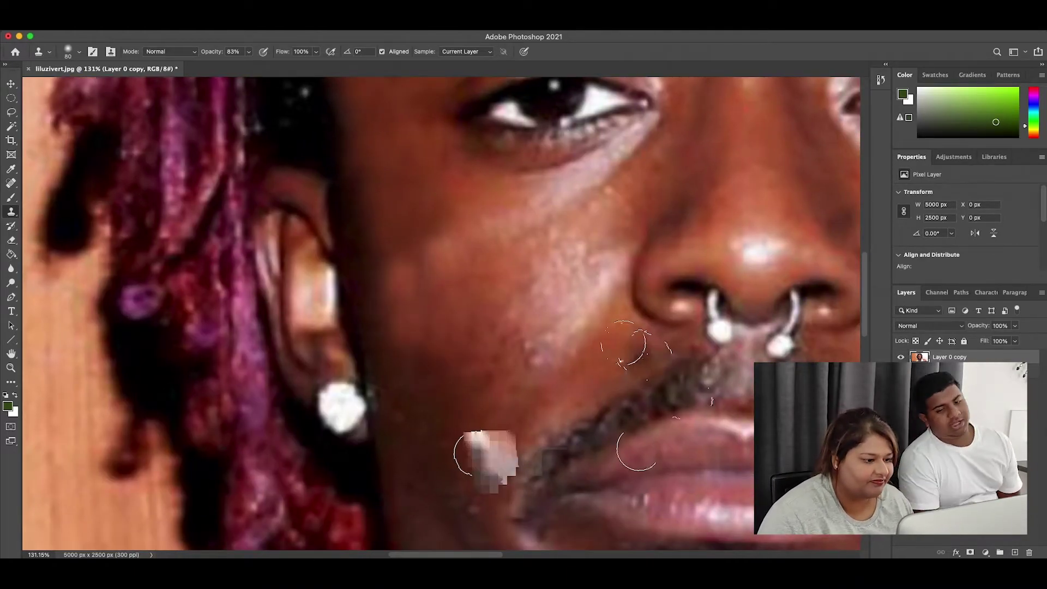
scroll(490, 382, down, 3)
scroll(400, 180, up, 5)
scroll(400, 173, up, 1)
key(bracketright)
key(bracketright)
key(bracketright)
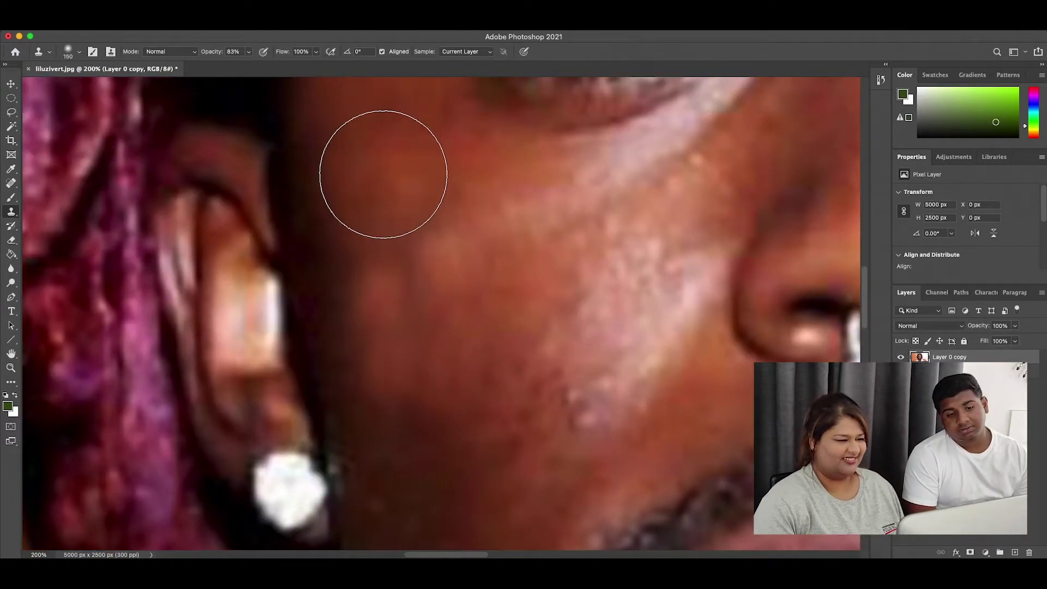
drag(382, 283, 458, 248)
Undo the last clone stroke and shrink the clone brush down to 10 px.
scroll(549, 442, down, 5)
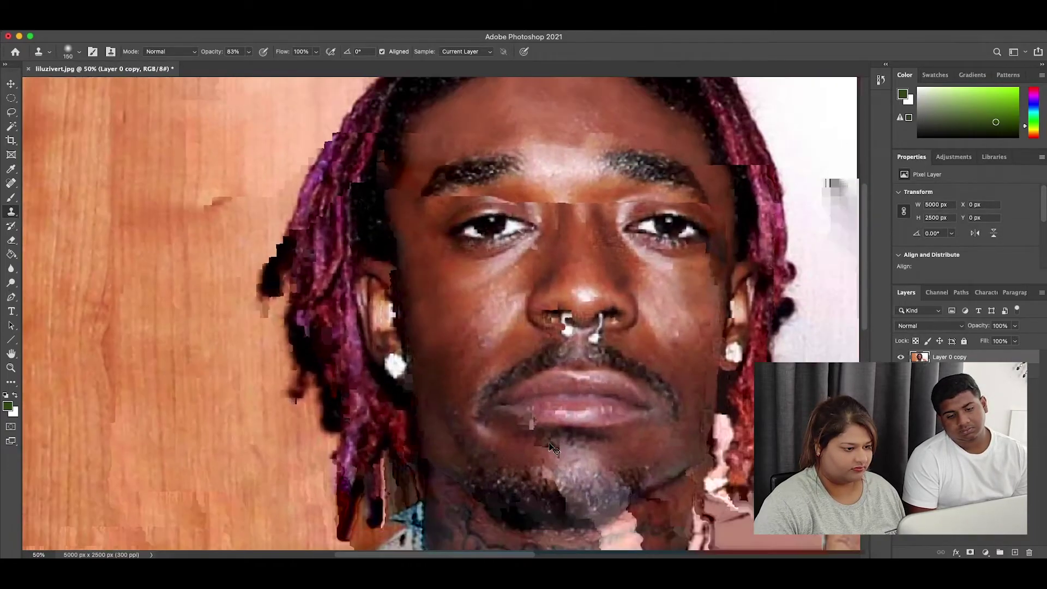
scroll(439, 314, up, 1)
scroll(439, 314, up, 2)
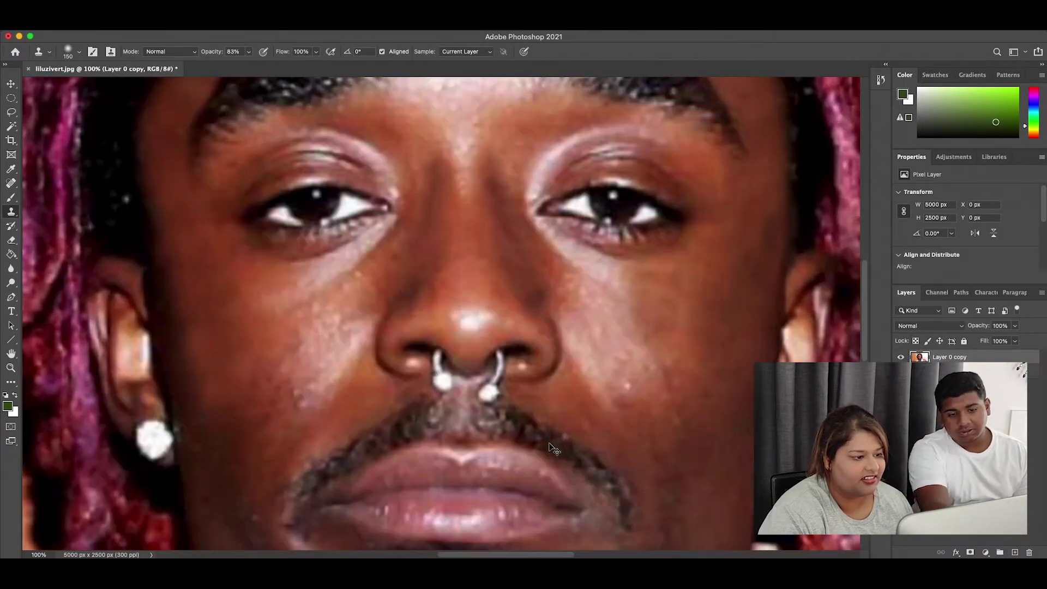
scroll(439, 314, up, 2)
key(bracketleft)
key(bracketleft)
key(bracketleft)
key(ctrl+z)
key(bracketleft)
key(bracketleft)
key(bracketleft)
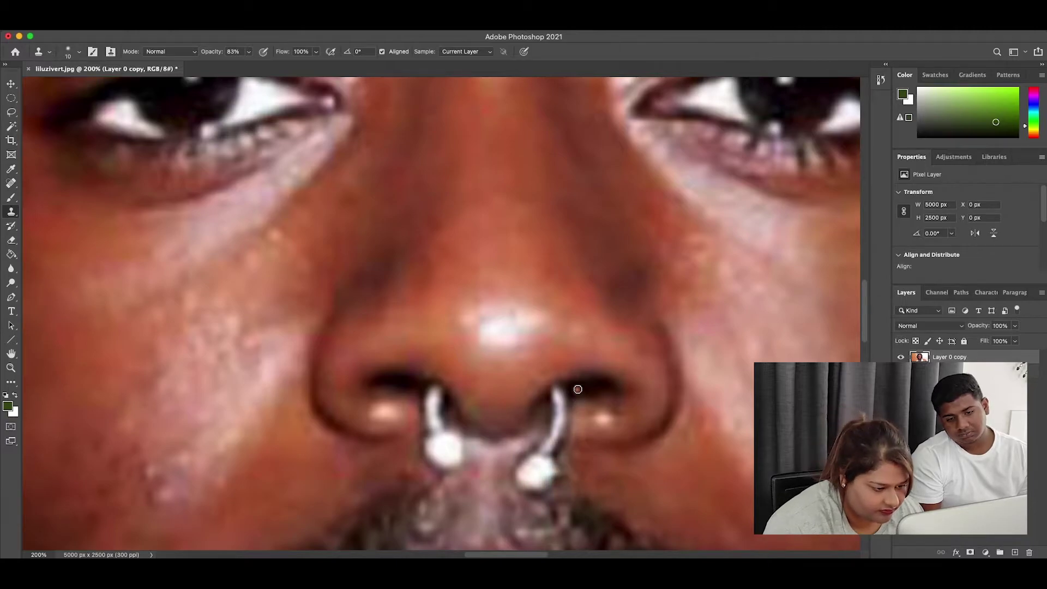
Lower the clone opacity, enlarge the brush to 30 px, and cover the top of the left nostril ring.
scroll(579, 394, up, 2)
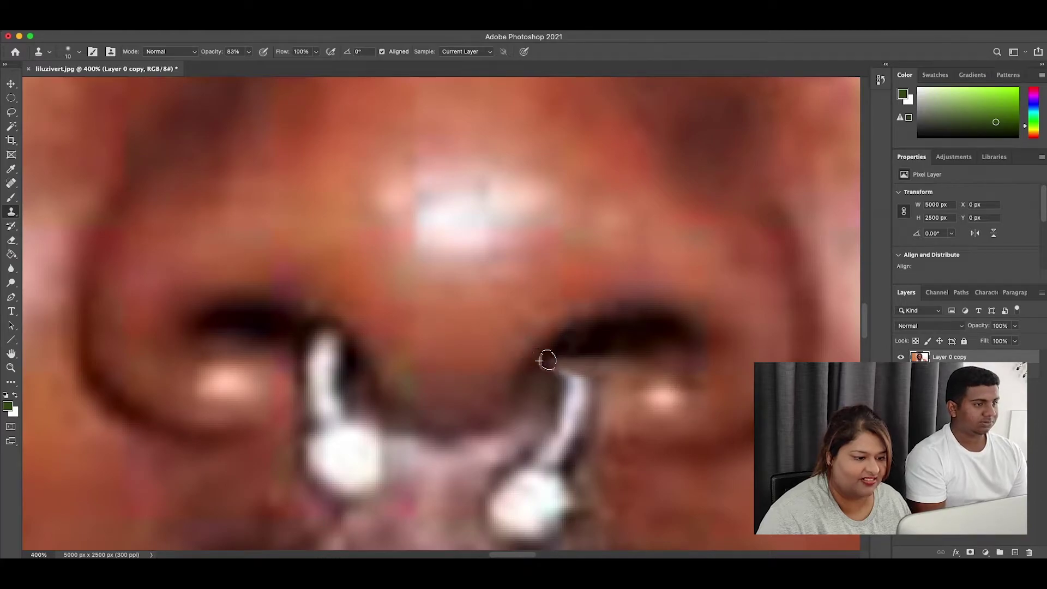
drag(248, 52, 239, 67)
key(bracketright)
key(bracketright)
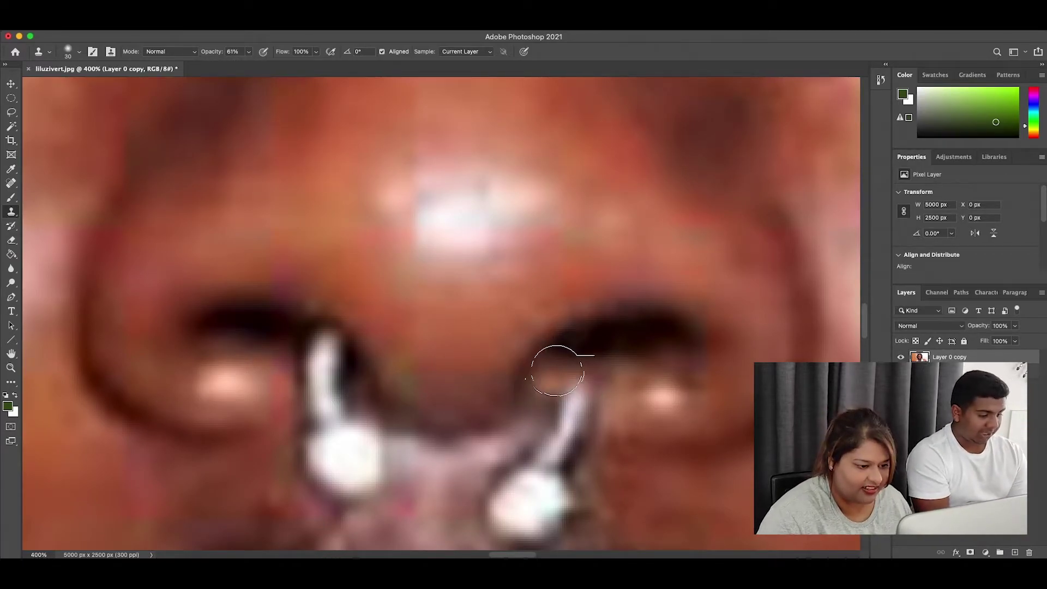
scroll(740, 482, down, 5)
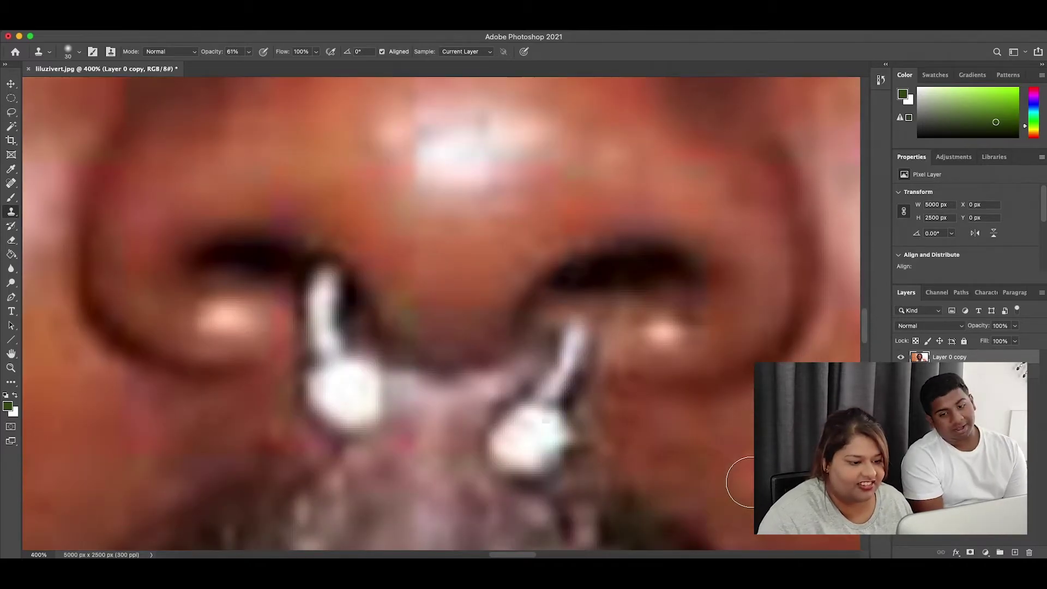
scroll(740, 482, down, 1)
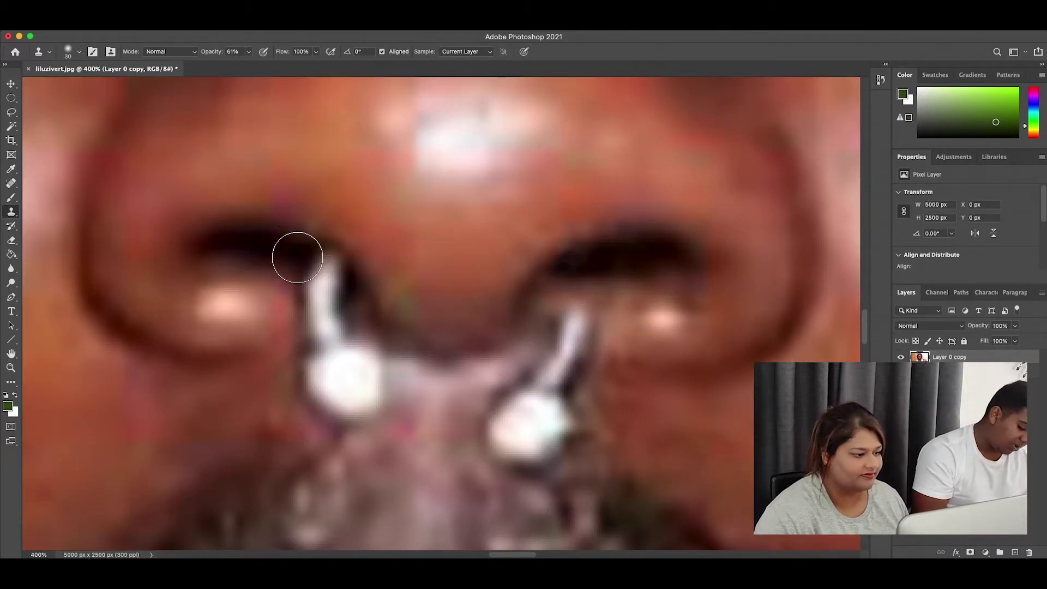
drag(297, 257, 234, 259)
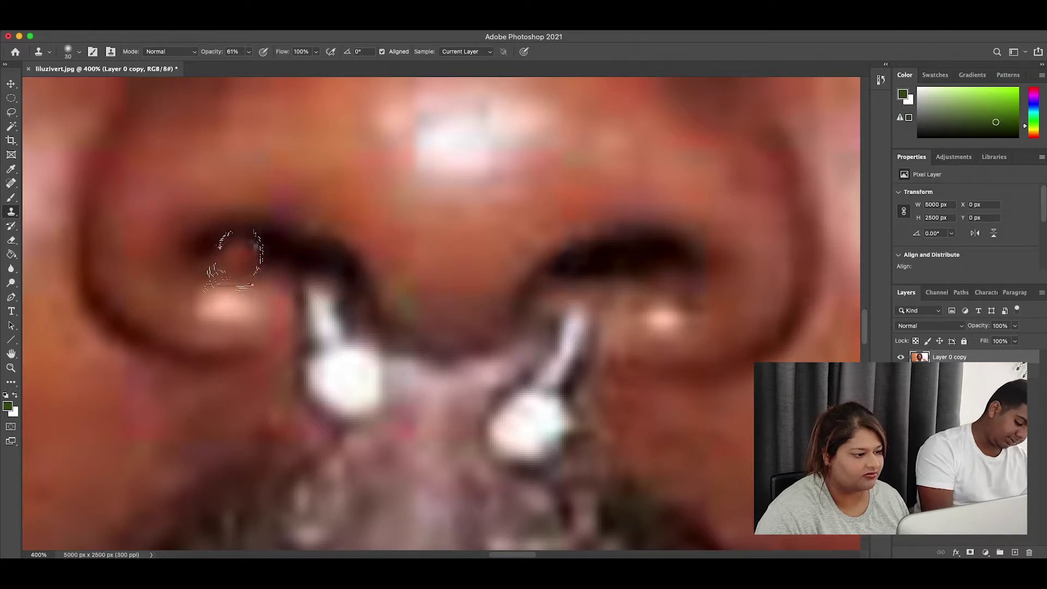
Raise clone opacity to 89% and clone skin over the tops of both nose rings.
alt+click(436, 303)
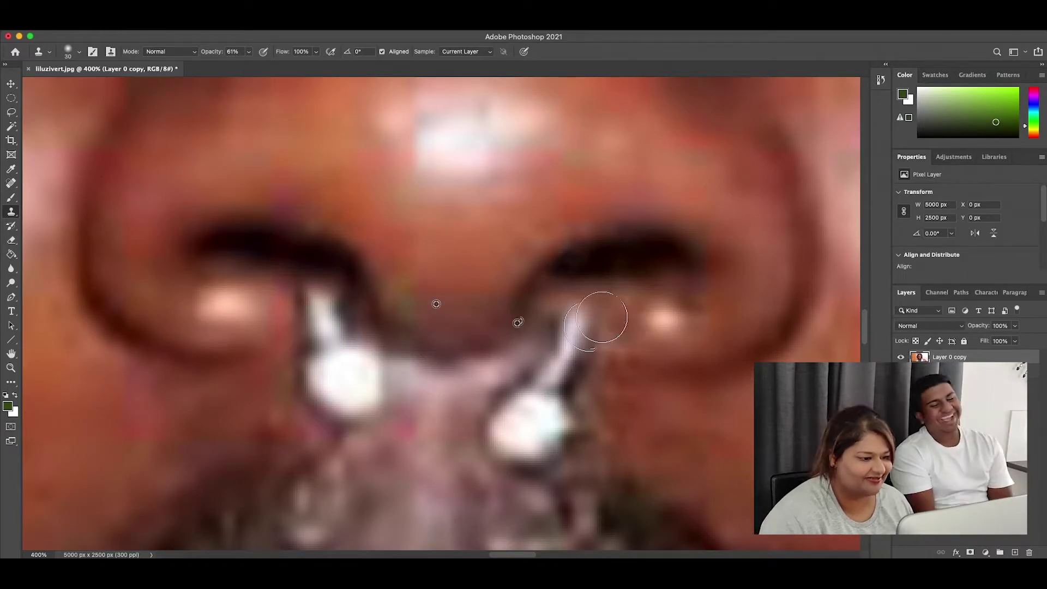
drag(601, 317, 586, 343)
click(249, 52)
drag(252, 64, 263, 65)
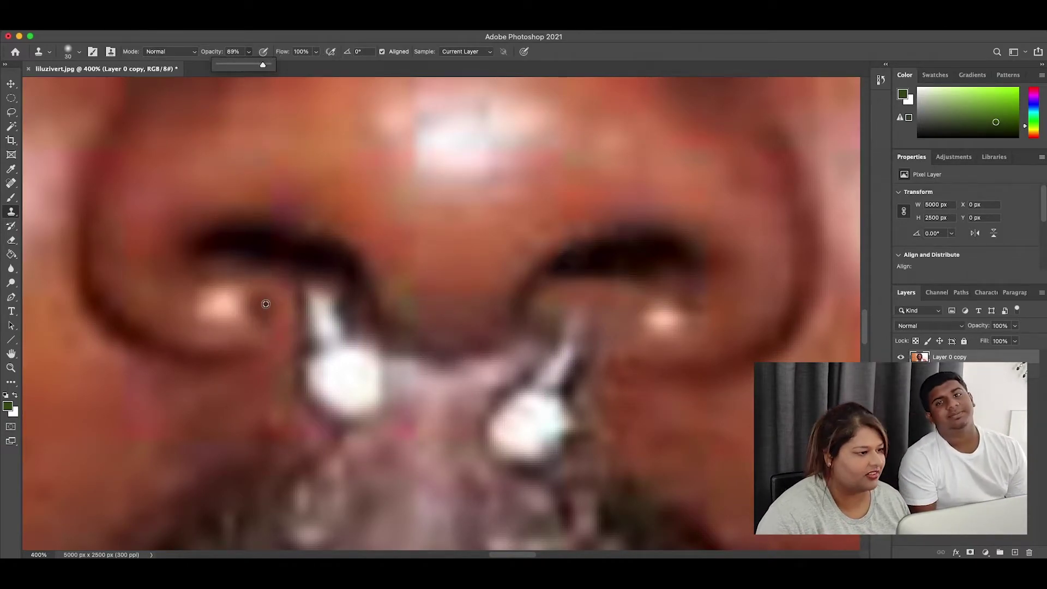
alt+click(189, 295)
drag(332, 297, 317, 298)
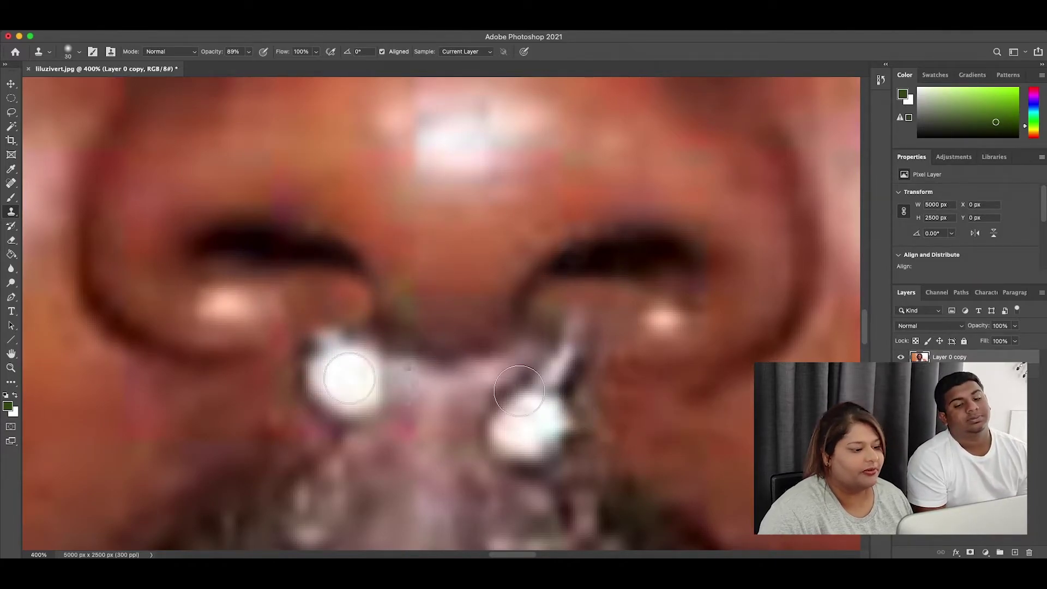
Clone a matching highlight onto the right nostril and skin between the nostrils.
alt+click(726, 289)
drag(567, 299, 605, 304)
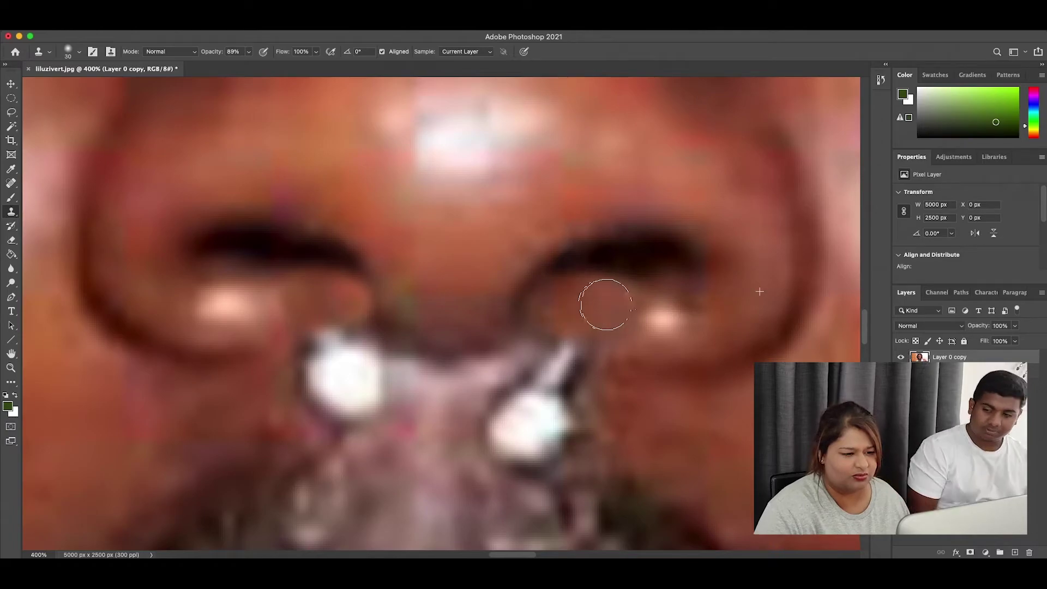
alt+click(276, 303)
mouse_move(638, 315)
mouse_down()
mouse_move(610, 318)
mouse_move(668, 314)
mouse_up()
key(bracketright)
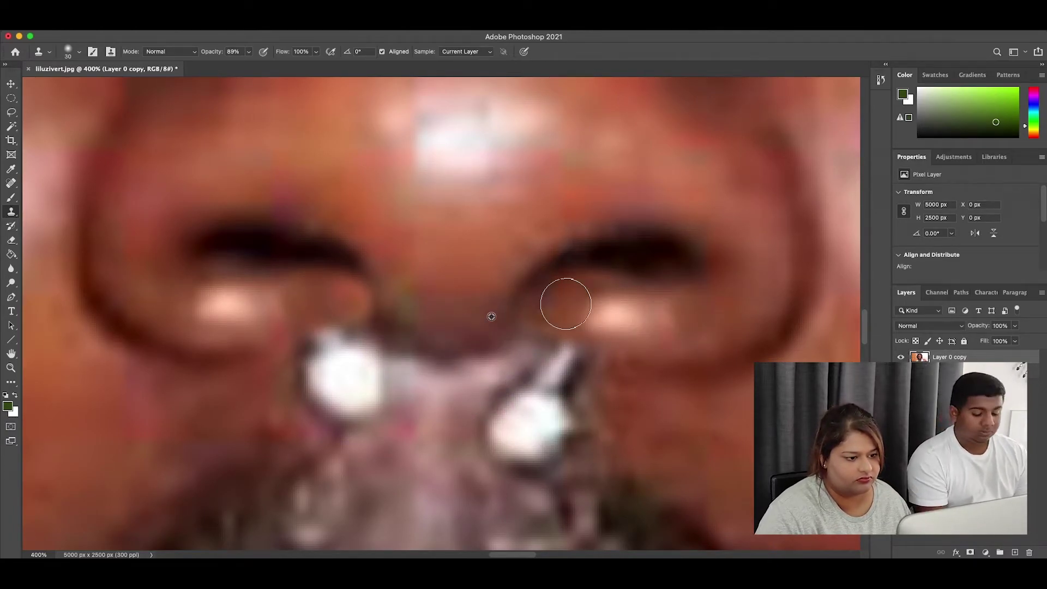
mouse_move(436, 352)
mouse_down()
mouse_move(456, 316)
mouse_move(355, 299)
mouse_up()
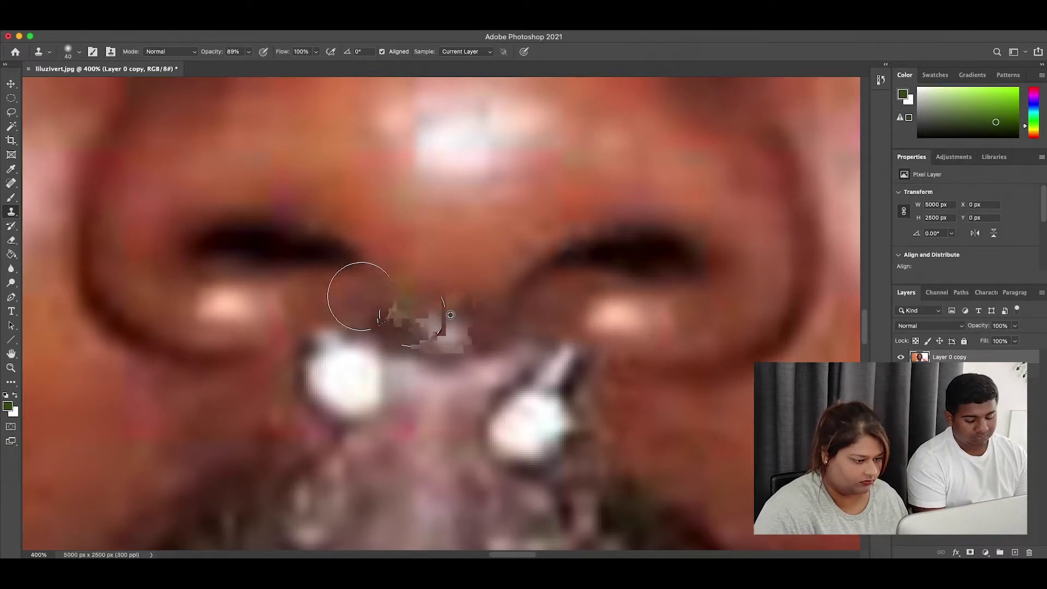
Cover the left ring's white bead and the remaining ring below the nose, then pick the Move tool.
key(super+minus)
key(super+plus)
key(super+plus)
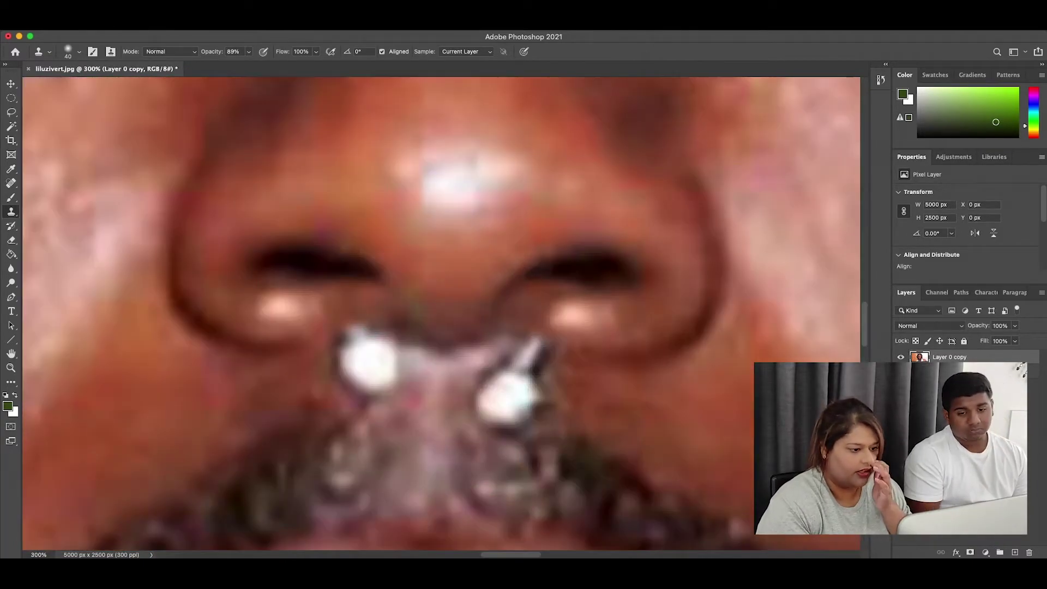
mouse_move(314, 376)
mouse_down()
mouse_move(352, 360)
mouse_move(376, 376)
mouse_up()
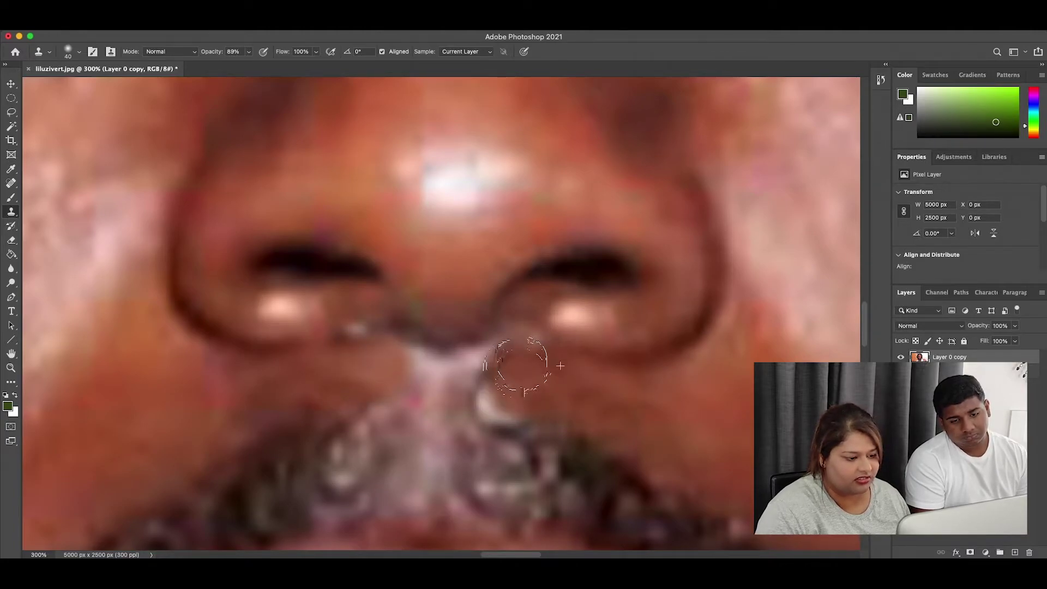
scroll(692, 421, left, 3)
mouse_move(306, 409)
mouse_down()
mouse_move(463, 378)
mouse_move(368, 414)
mouse_move(514, 403)
mouse_move(599, 431)
mouse_move(428, 365)
mouse_move(359, 387)
mouse_move(437, 382)
mouse_up()
scroll(398, 360, down, 3)
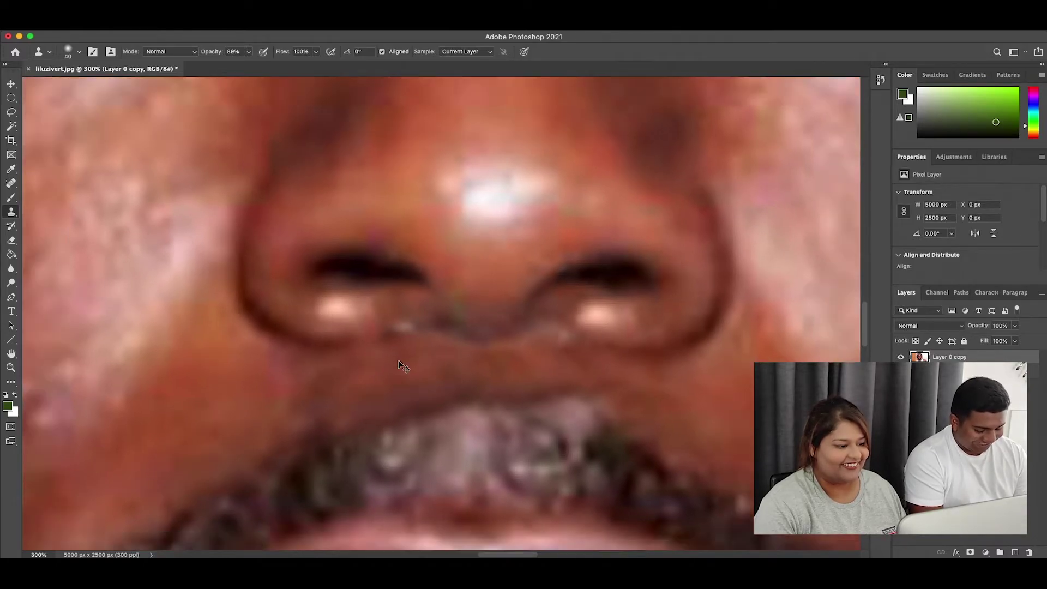
scroll(399, 360, down, 3)
scroll(398, 360, down, 2)
scroll(398, 360, down, 2)
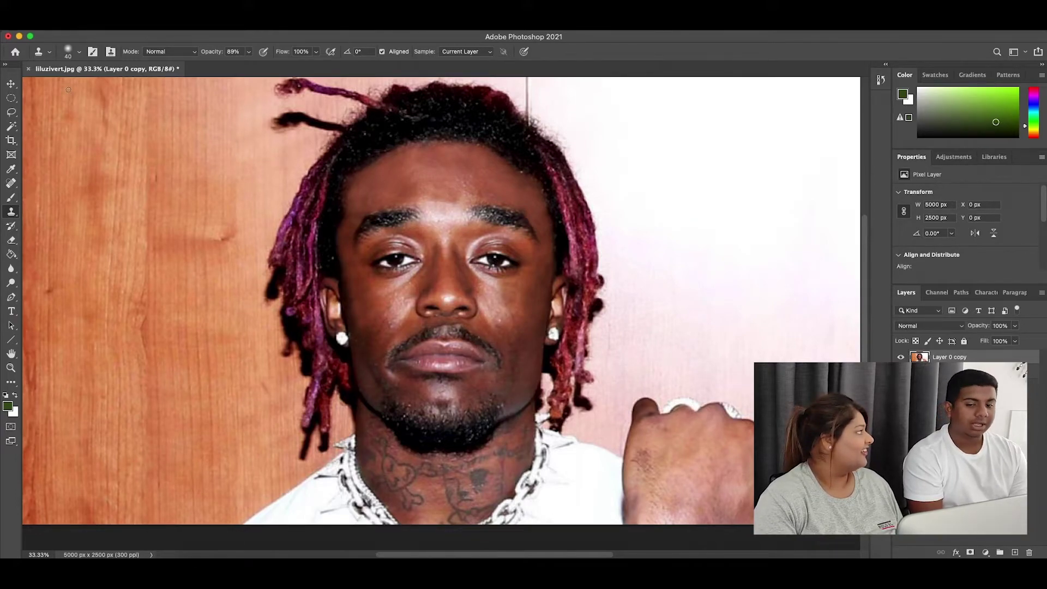
click(12, 85)
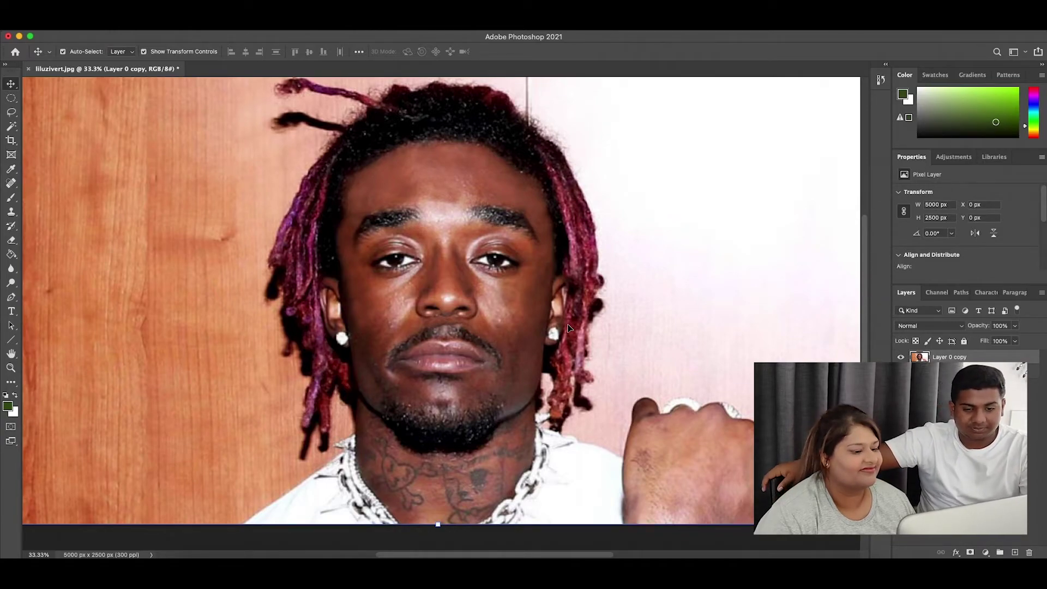
key(ctrl+plus)
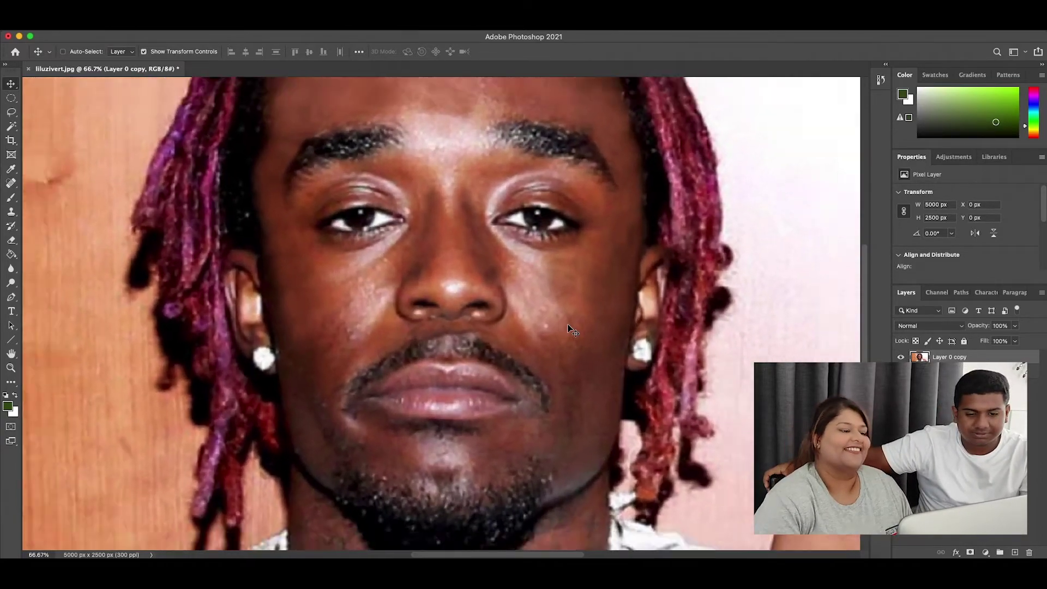
Zoom in on the neck tattoos and clone skin over a dark spot on the neck.
key(ctrl+minus)
key(ctrl+minus)
key(ctrl+minus)
key(ctrl+minus)
key(ctrl+minus)
key(ctrl+plus)
key(ctrl+plus)
key(ctrl+plus)
key(ctrl+plus)
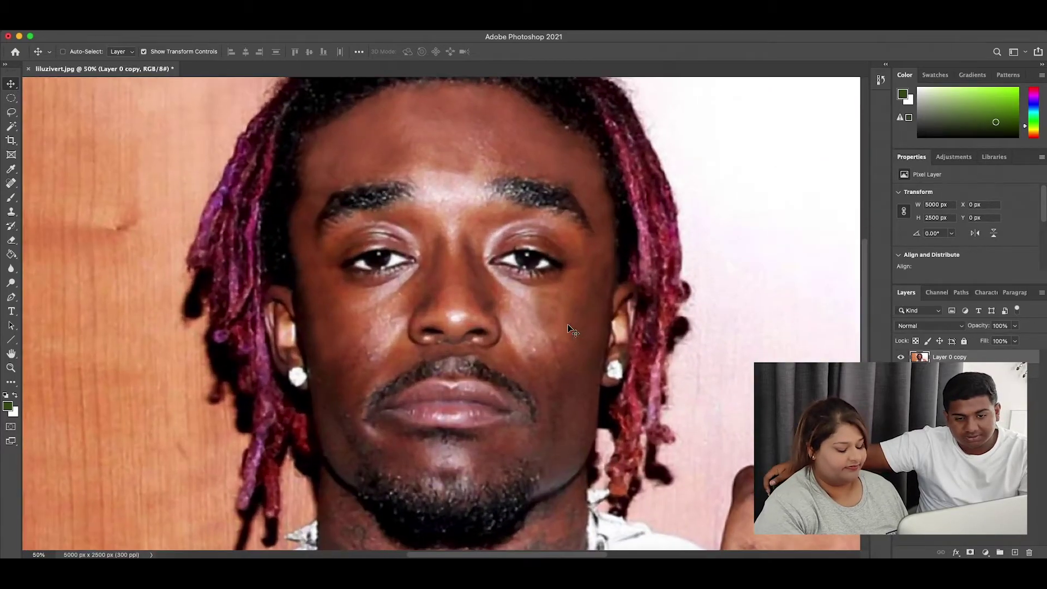
scroll(567, 326, down, 5)
key(ctrl+plus)
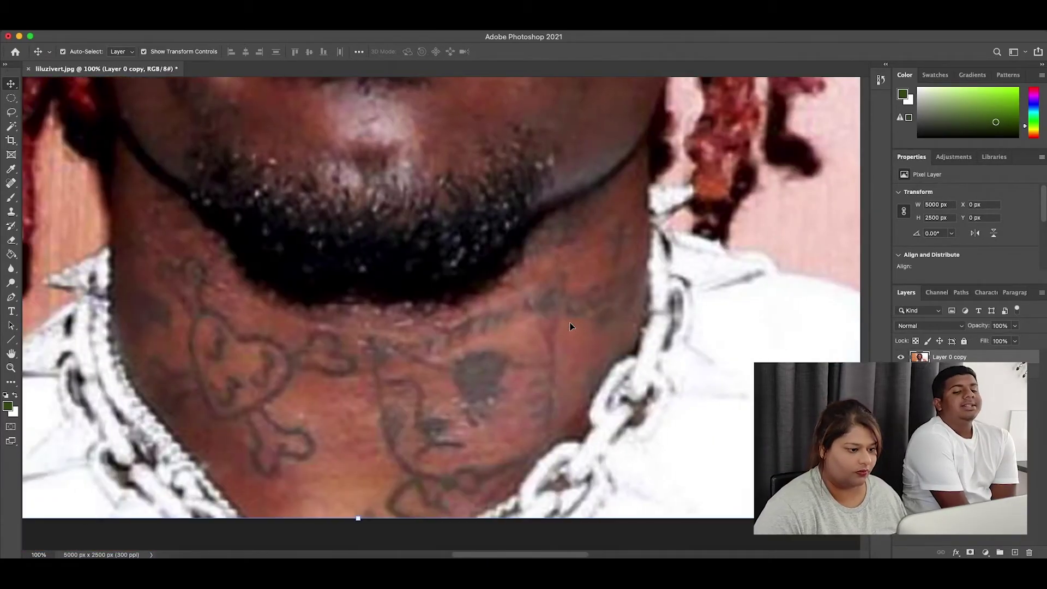
key(ctrl)
key(ctrl+plus)
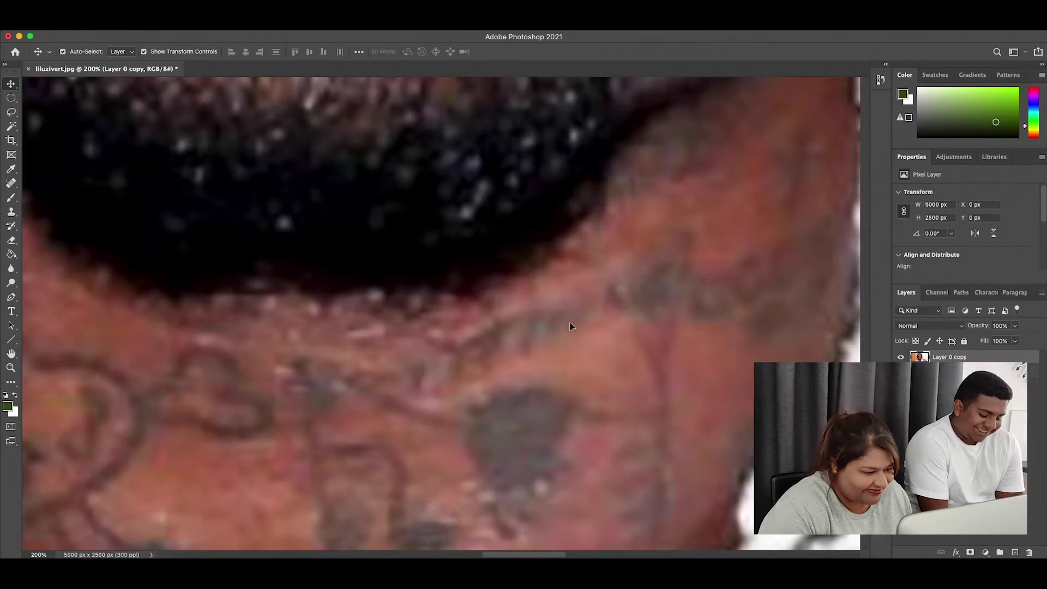
scroll(571, 326, left, 5)
scroll(259, 239, up, 1)
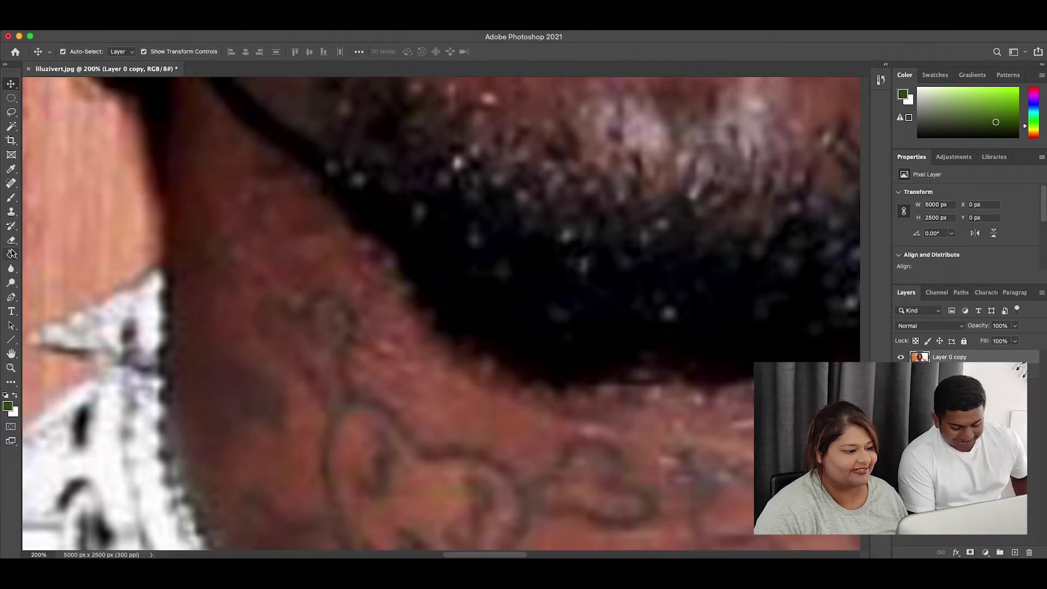
click(12, 214)
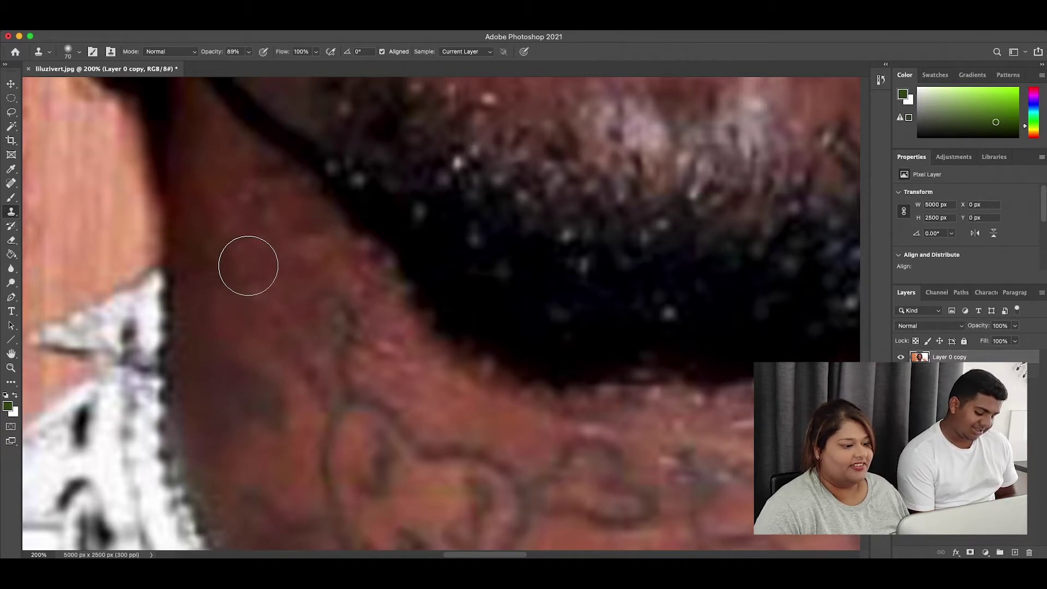
drag(364, 332, 369, 334)
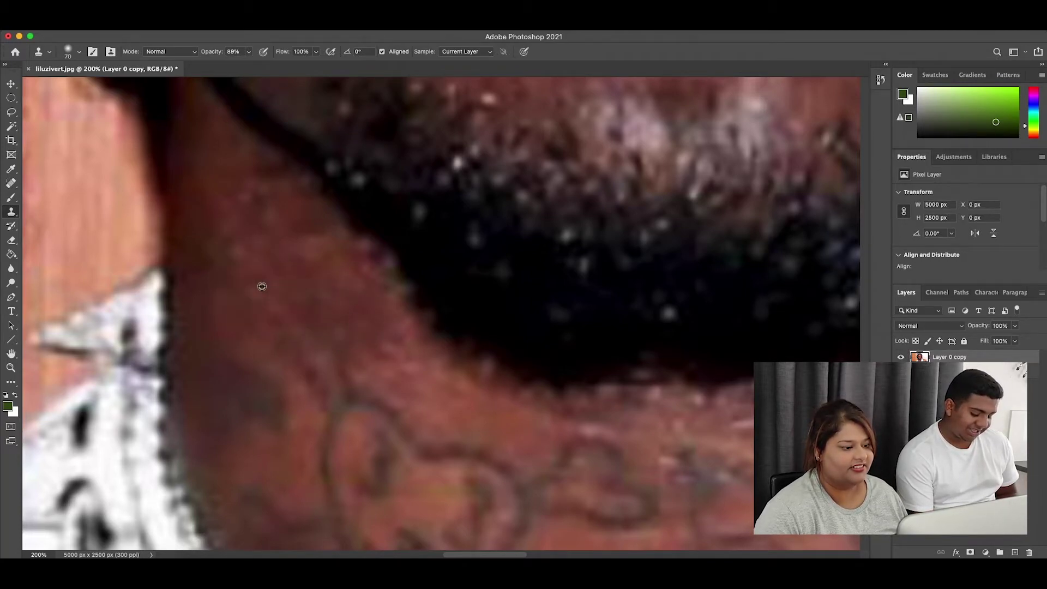
Clone clean neck skin over the side of the neck beside the tattoo.
click(308, 373)
scroll(282, 344, down, 4)
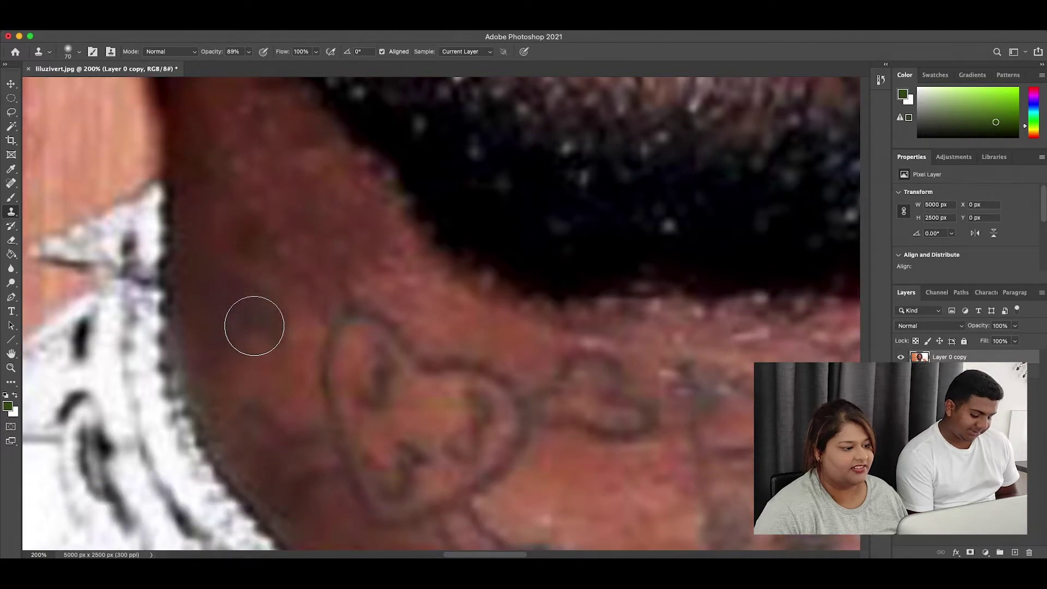
drag(240, 311, 231, 299)
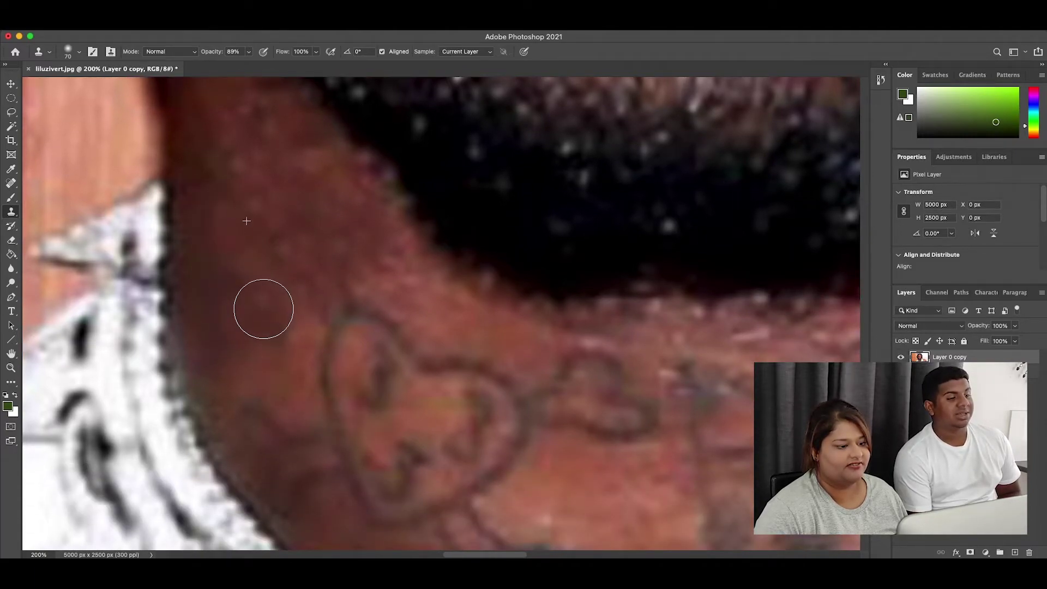
alt+click(288, 302)
drag(317, 373, 246, 342)
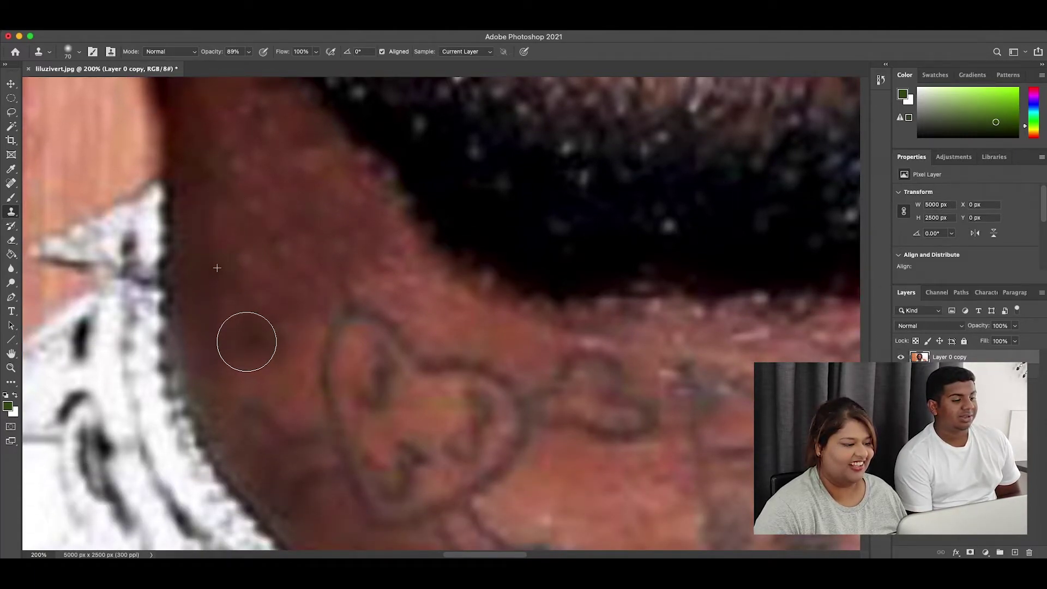
scroll(261, 276, down, 3)
scroll(362, 257, right, 3)
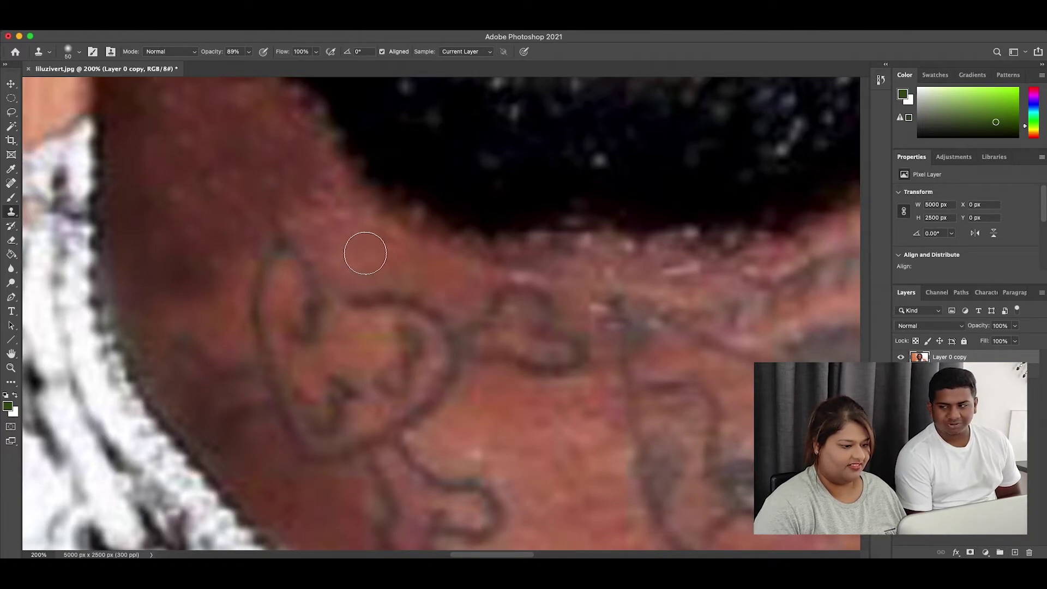
Clone skin over the top and outline of the heart tattoo.
alt+click(365, 252)
drag(352, 303, 394, 295)
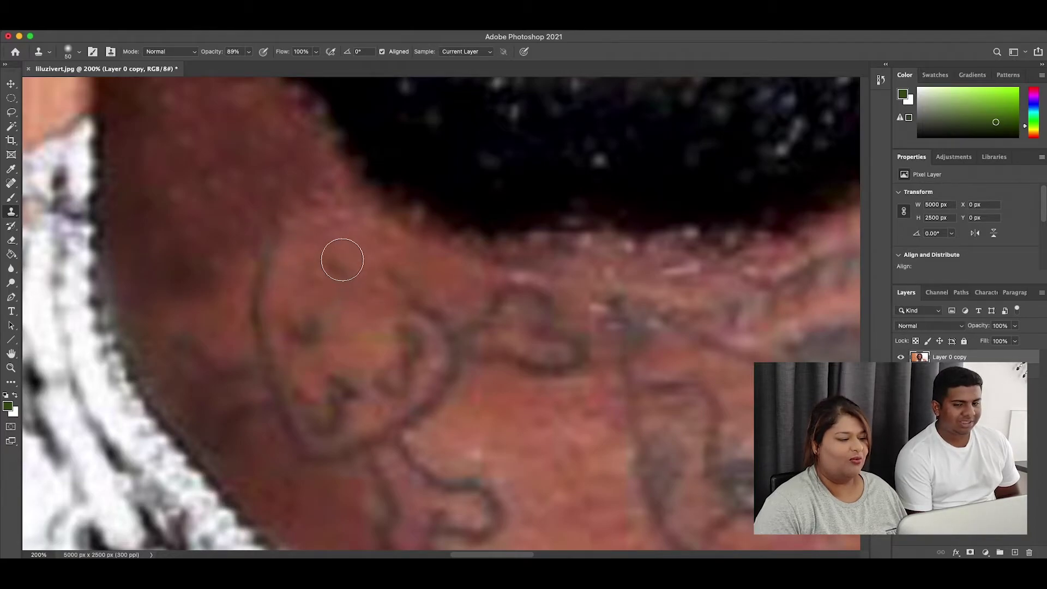
alt+click(342, 259)
drag(271, 267, 265, 297)
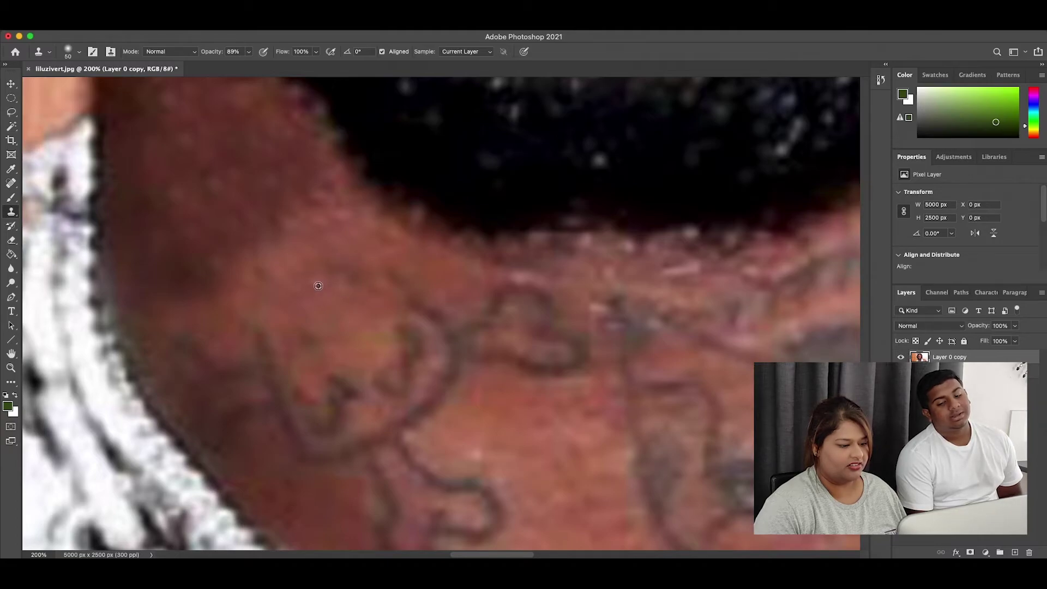
drag(402, 296, 428, 308)
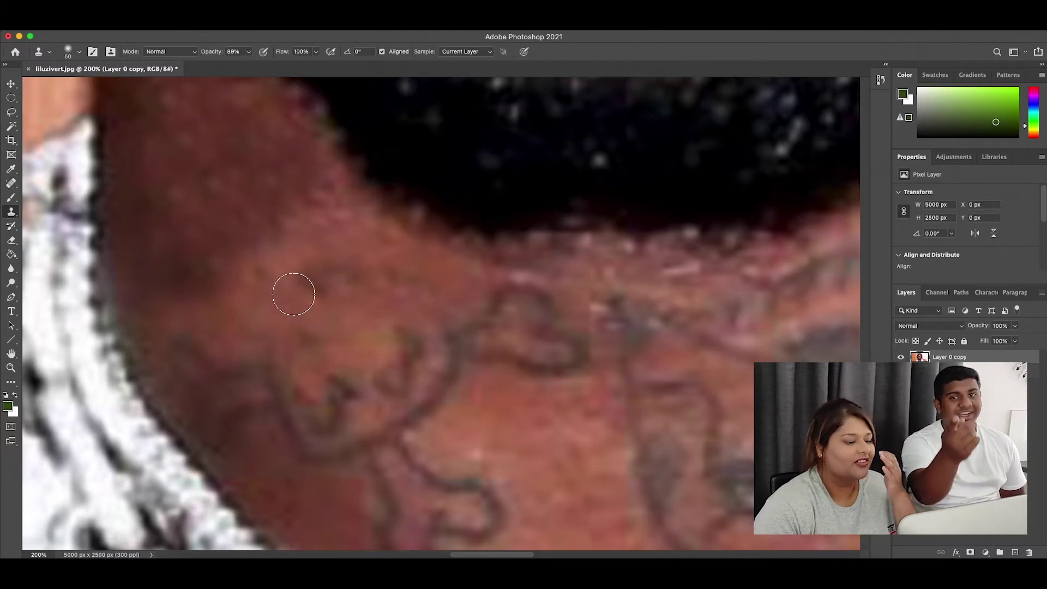
alt+click(310, 293)
click(425, 320)
drag(426, 320, 446, 320)
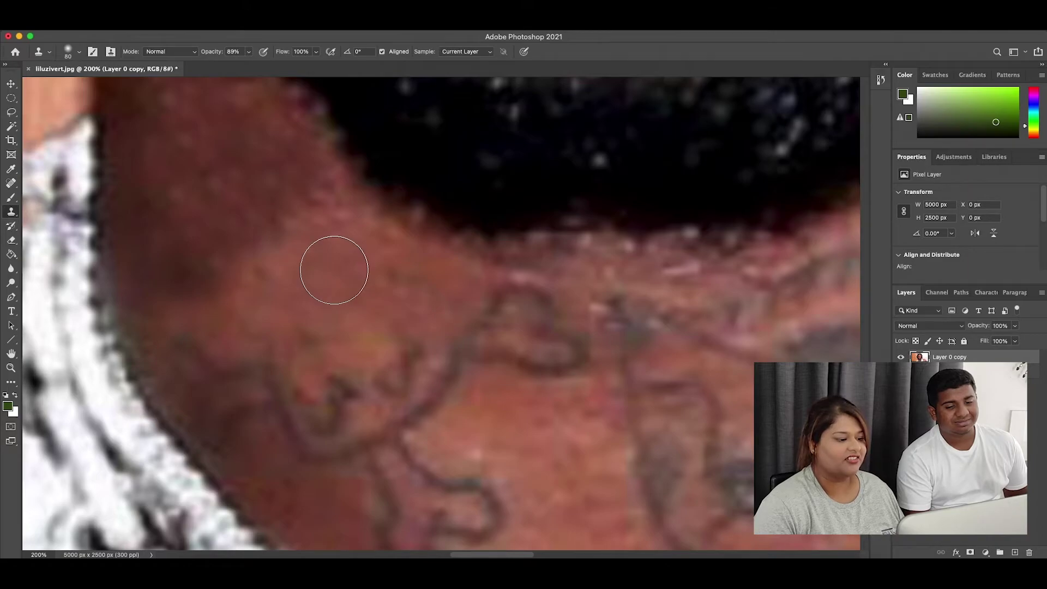
Cover the rest of the heart outline and the neighbouring neck tattoo lines.
drag(322, 332, 364, 356)
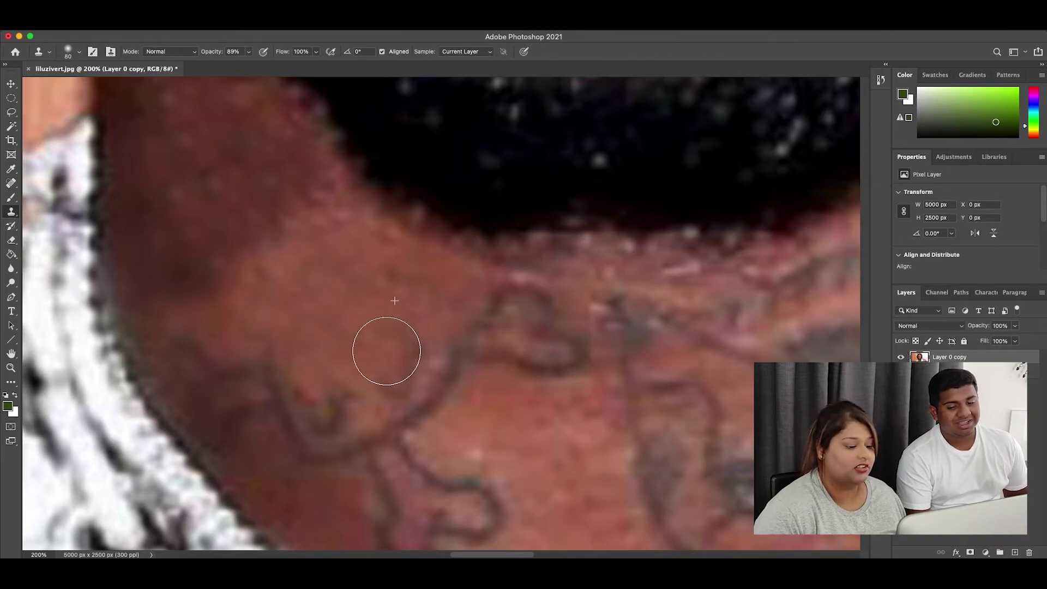
drag(348, 409, 320, 309)
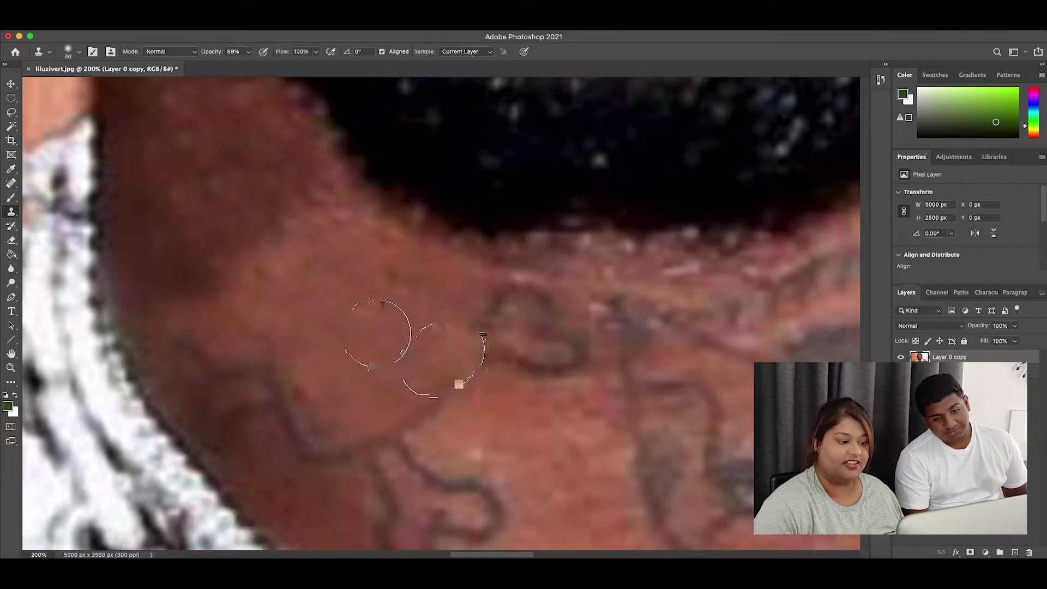
drag(432, 292, 537, 321)
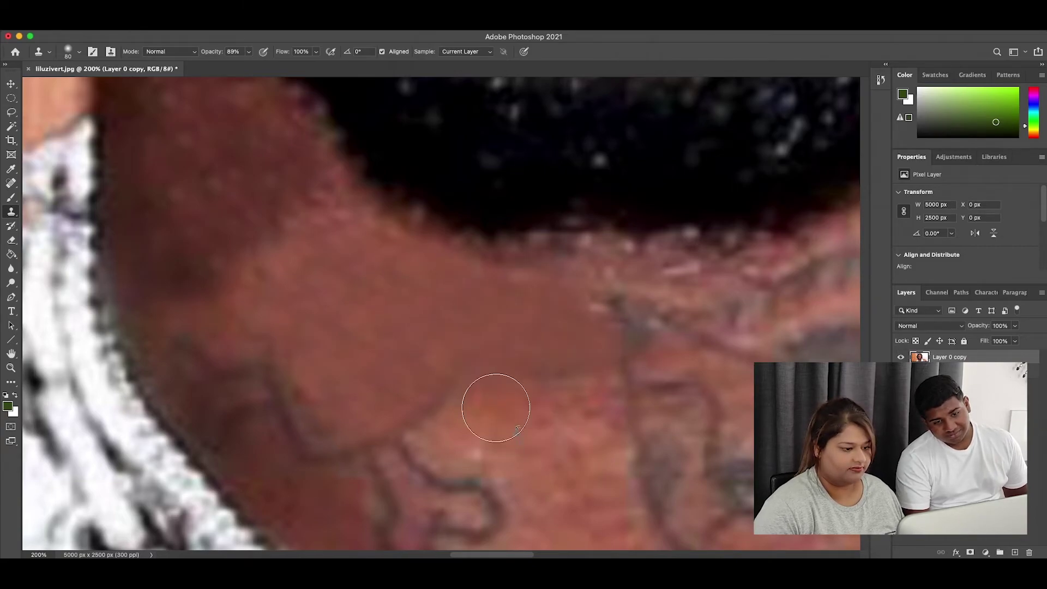
drag(426, 510, 496, 416)
scroll(496, 416, up, 3)
scroll(428, 382, left, 3)
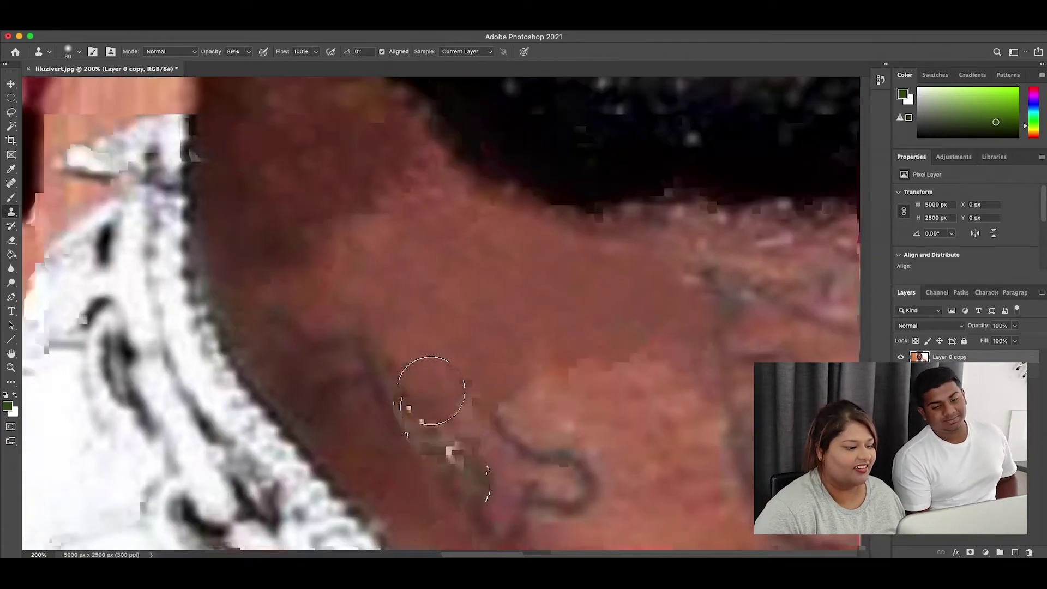
Adjust the brush size and clone over the remaining lower tattoo lines on the neck.
key(bracketright)
key(bracketright)
scroll(479, 374, down, 3)
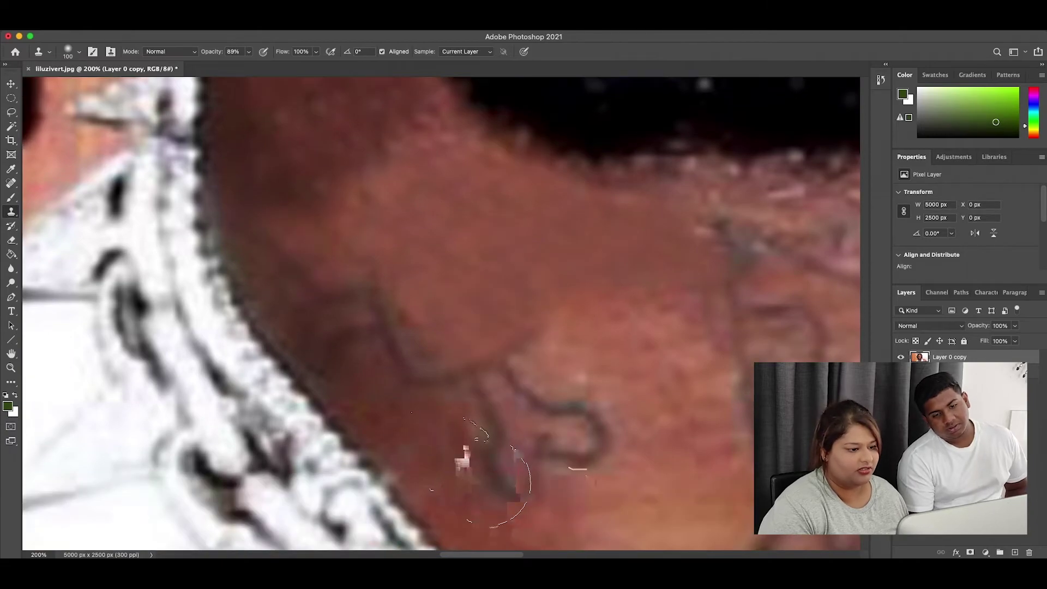
key(bracketleft)
key(bracketleft)
mouse_move(433, 434)
mouse_down()
mouse_move(426, 325)
mouse_move(409, 421)
mouse_up()
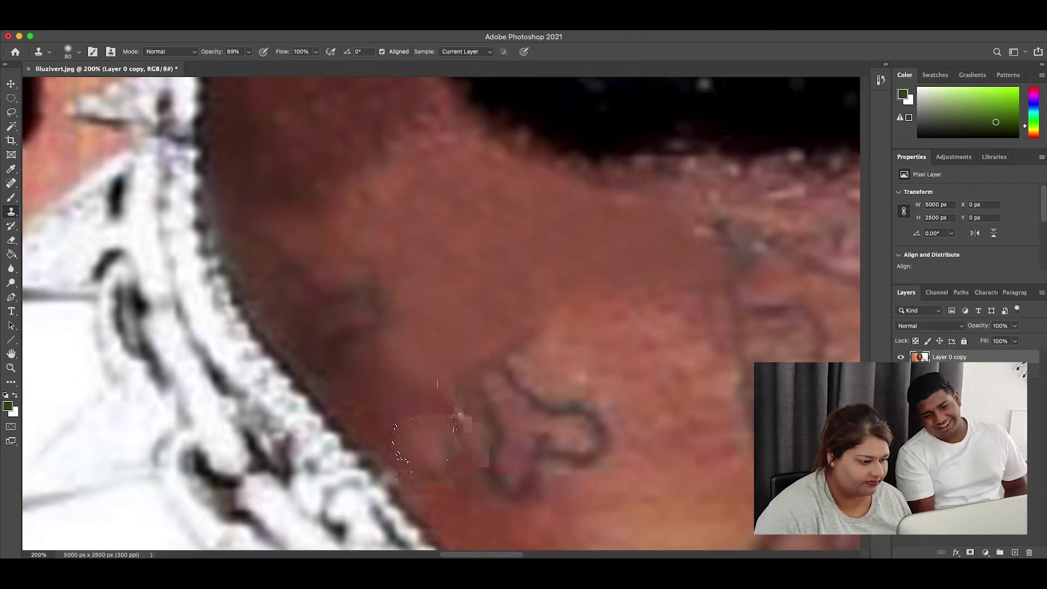
scroll(404, 419, left, 2)
drag(416, 374, 336, 327)
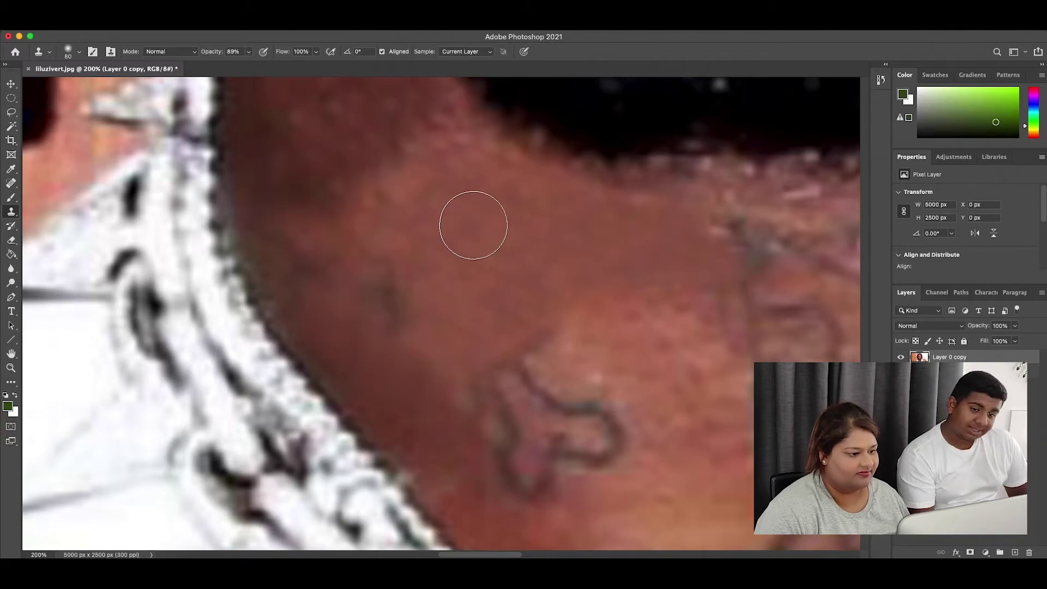
key(ctrl+minus)
scroll(489, 322, down, 5)
scroll(490, 322, up, 2)
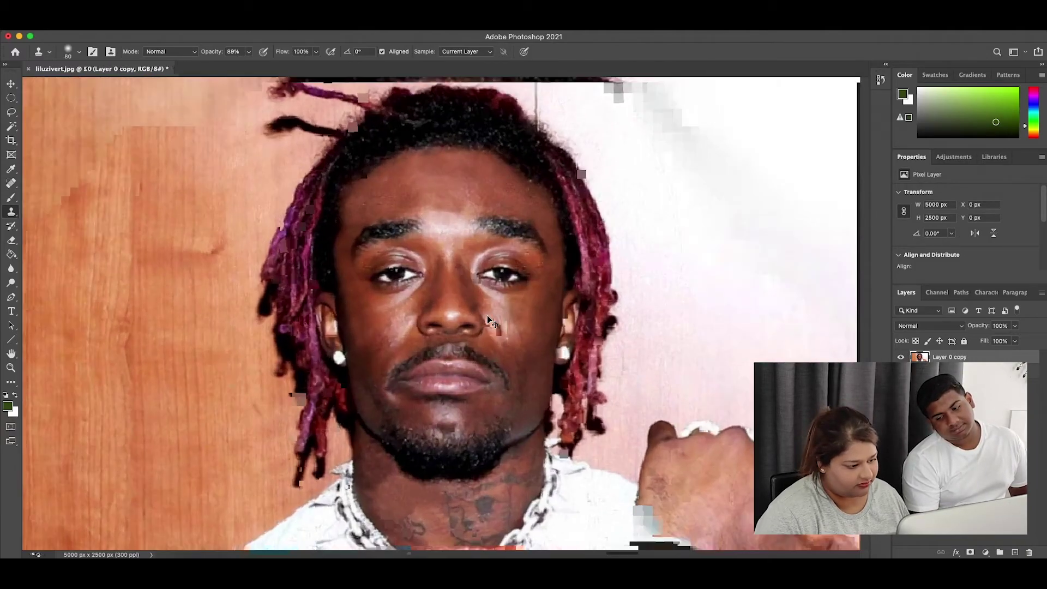
Start cloning skin over the small tattoo on the left of the throat.
scroll(488, 319, up, 2)
scroll(486, 316, up, 2)
scroll(487, 316, up, 2)
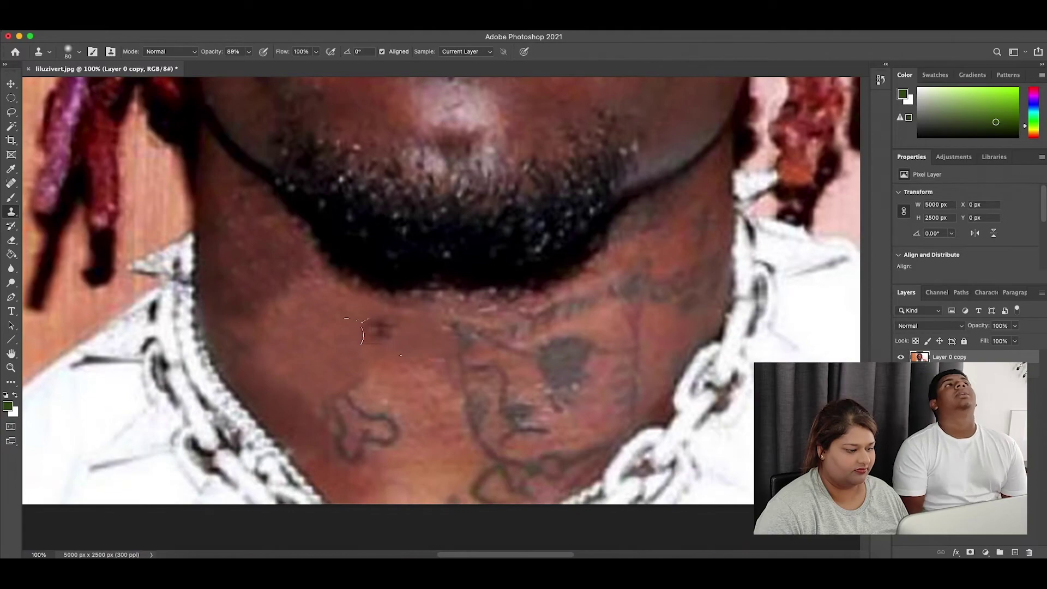
drag(406, 371, 409, 346)
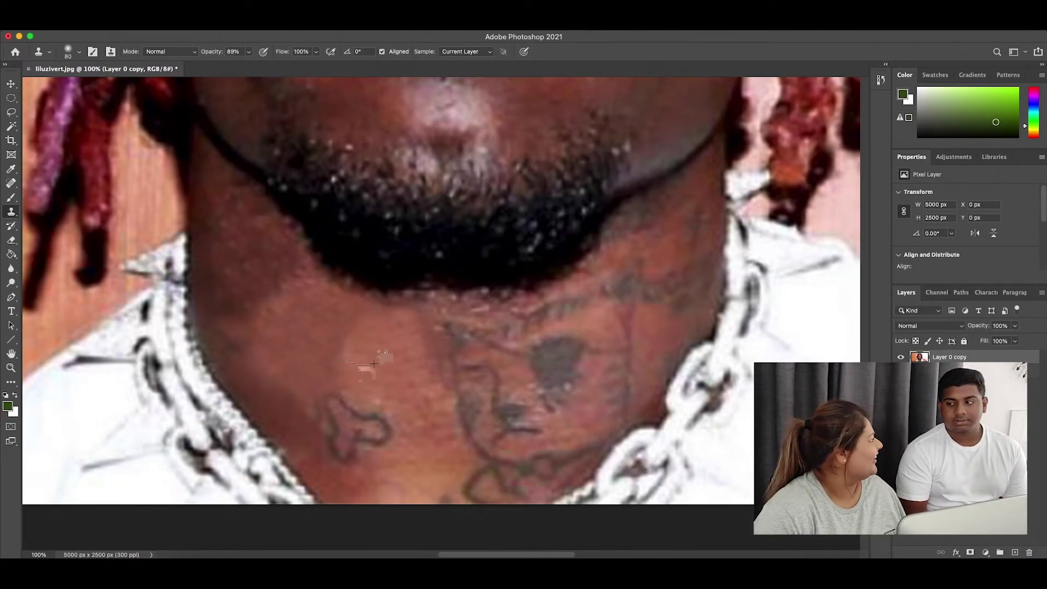
drag(372, 413, 346, 389)
scroll(382, 360, down, 2)
scroll(386, 344, down, 1)
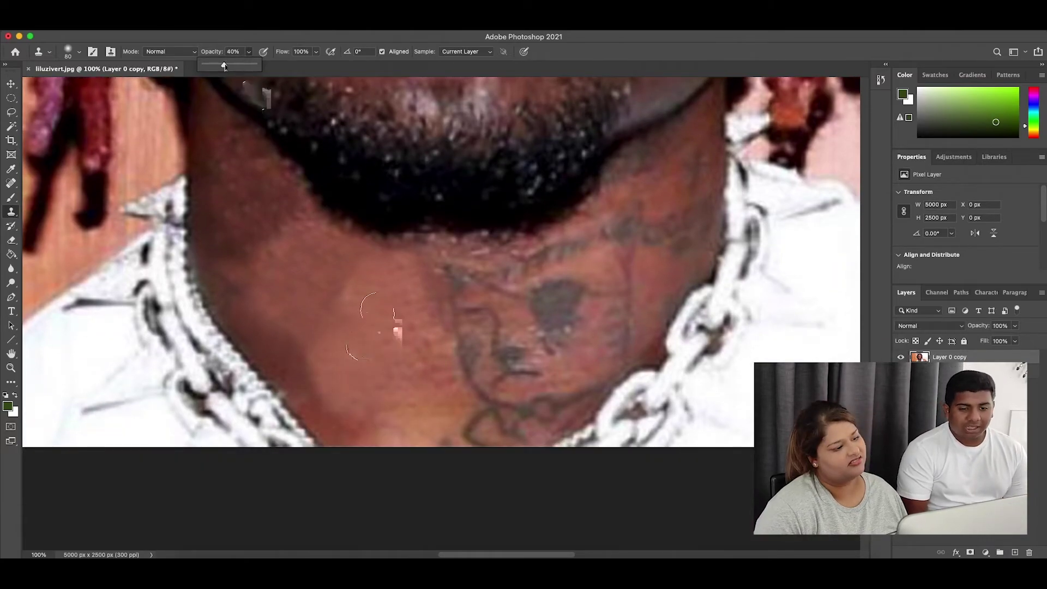
Enlarge the brush and blend cloned skin across the left side of the neck.
key(bracketright)
key(bracketright)
key(bracketright)
drag(305, 376, 315, 370)
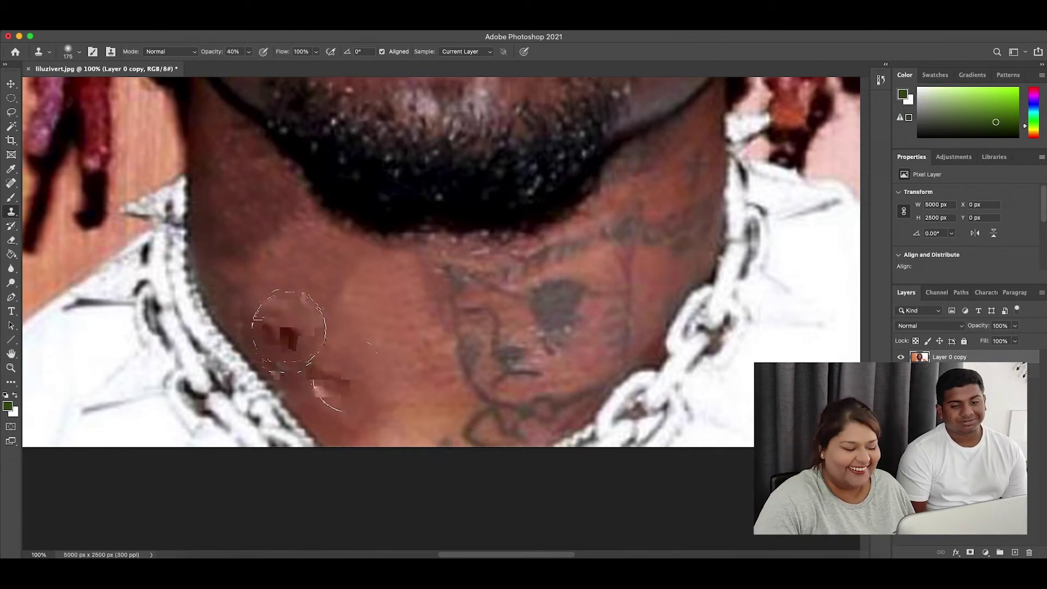
drag(269, 252, 276, 311)
drag(280, 241, 271, 318)
drag(258, 224, 384, 286)
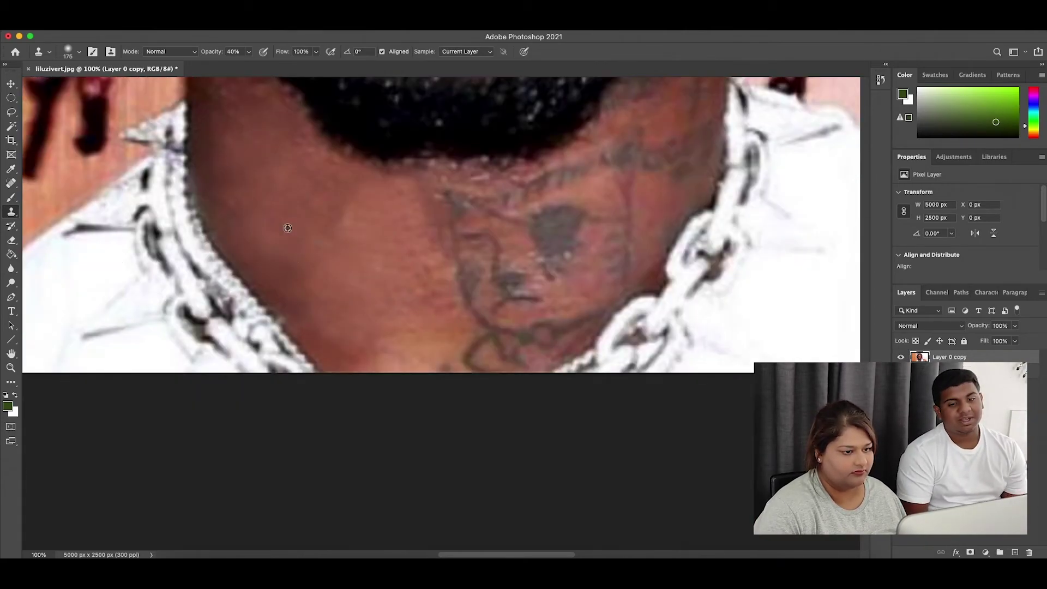
mouse_move(396, 305)
mouse_down()
mouse_move(312, 243)
mouse_move(381, 253)
mouse_up()
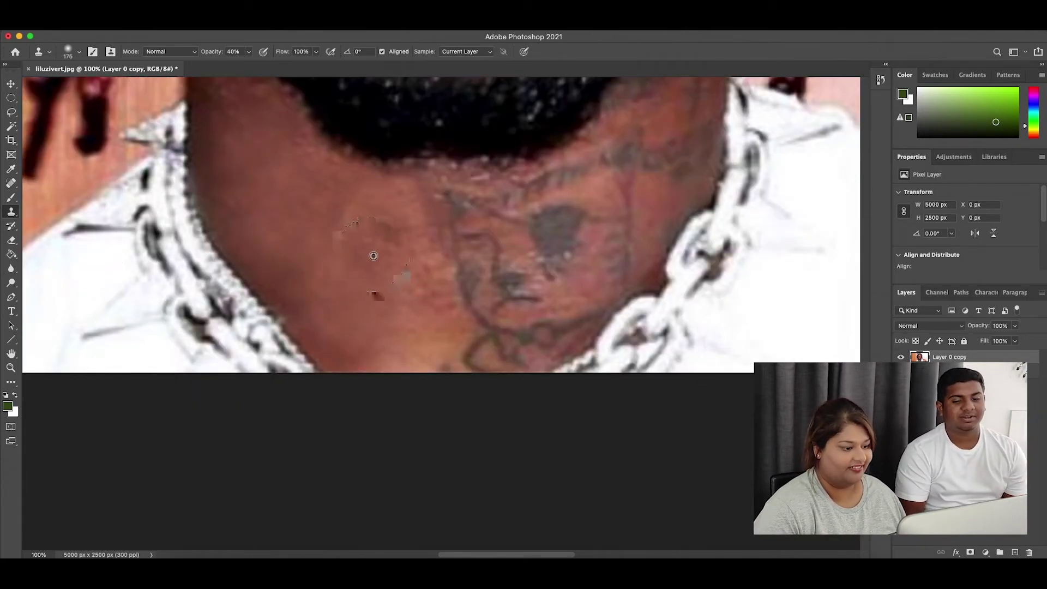
Set clone opacity to 95% and start covering the central tattoo's dark spot.
key(9)
key(5)
drag(516, 216, 485, 272)
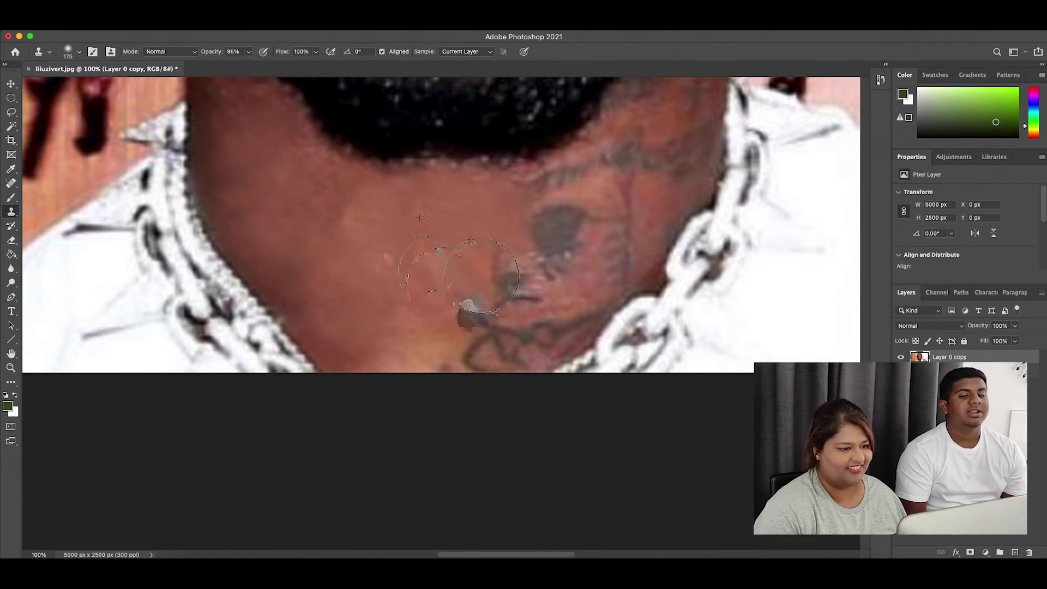
Paint skin over the dark central throat tattoo and its lower lines with a larger brush.
mouse_move(545, 229)
mouse_down()
mouse_move(450, 236)
mouse_move(374, 293)
mouse_up()
key(])
drag(455, 299, 324, 315)
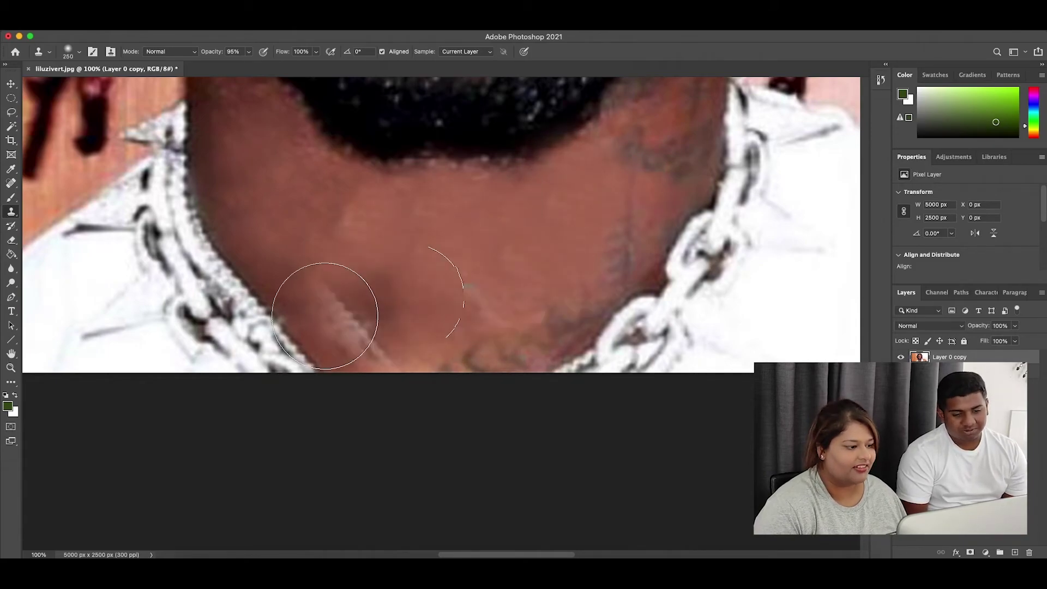
scroll(324, 315, up, 3)
scroll(338, 349, right, 5)
drag(439, 279, 415, 338)
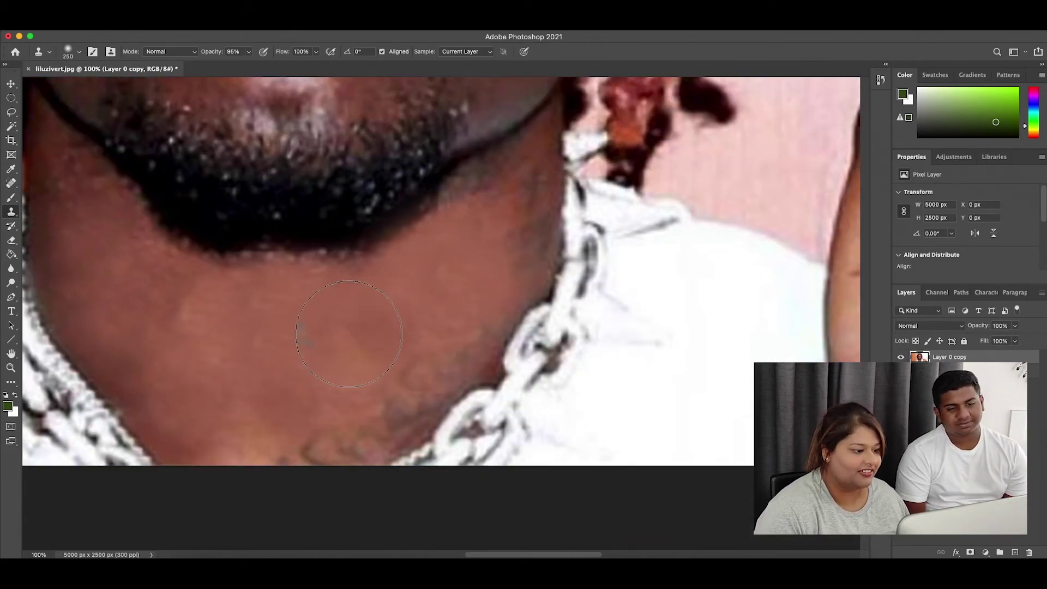
drag(439, 300, 519, 222)
Keep cloning across the neck and undo the pale stray streaks.
scroll(409, 339, up, 1)
scroll(409, 339, left, 5)
key(bracketright)
drag(269, 339, 249, 322)
key(ctrl+z)
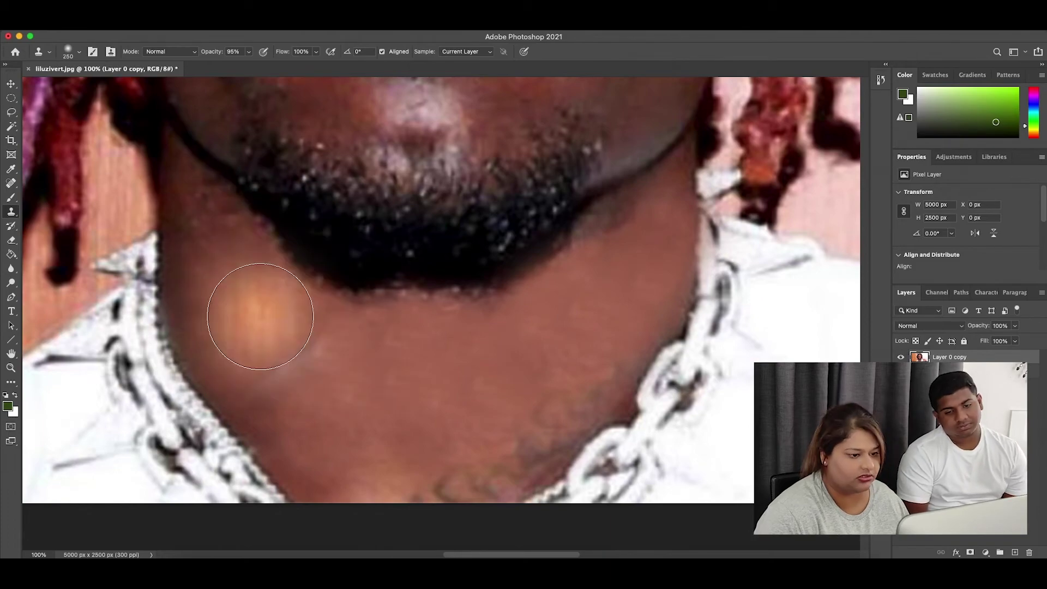
Lower clone opacity to 49% and blend the skin under the right jaw.
click(248, 51)
click(228, 66)
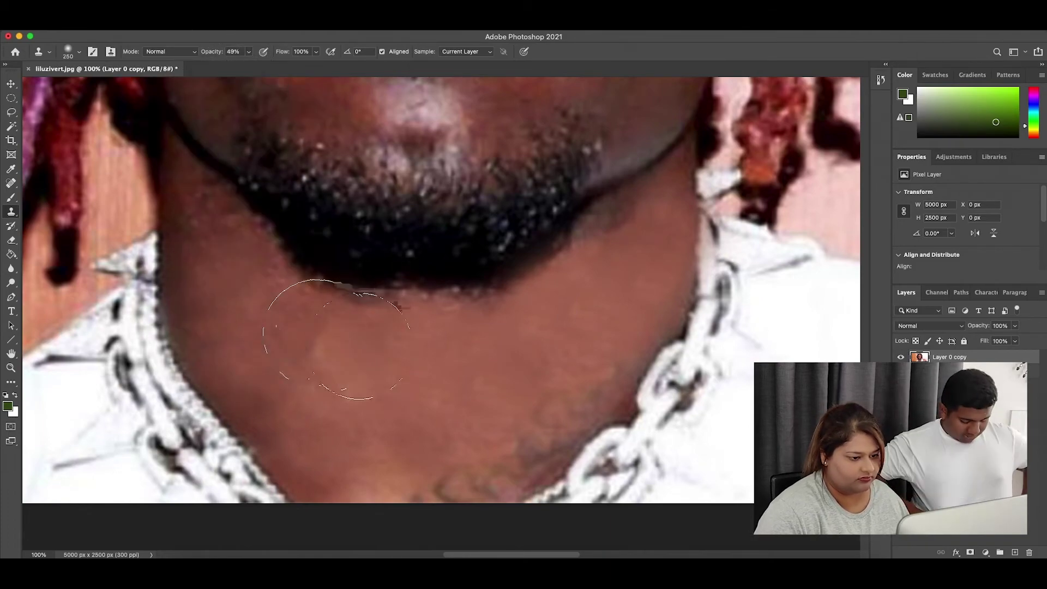
drag(418, 351, 514, 303)
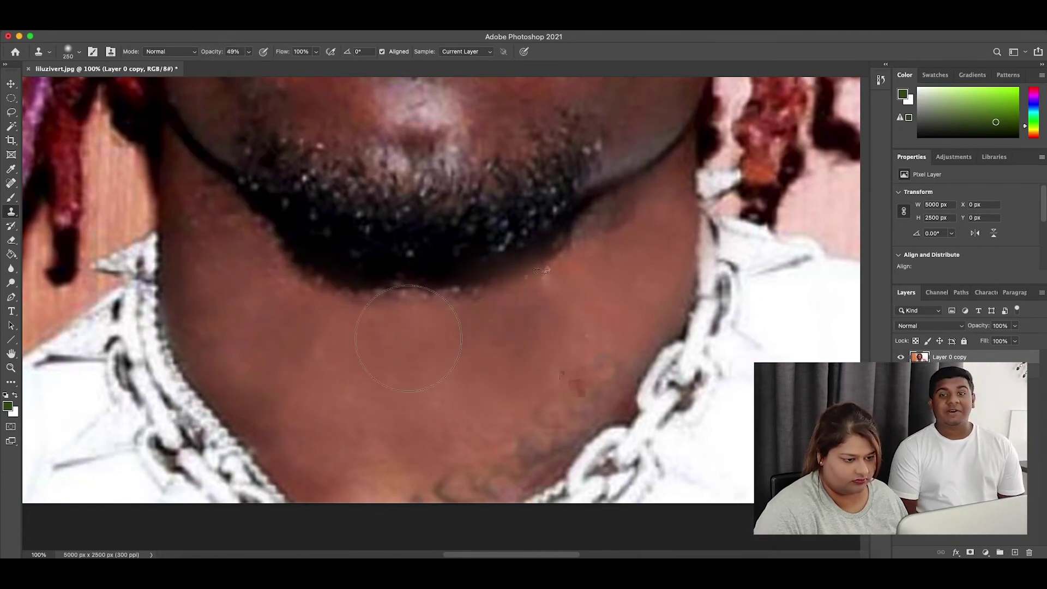
scroll(533, 344, down, 5)
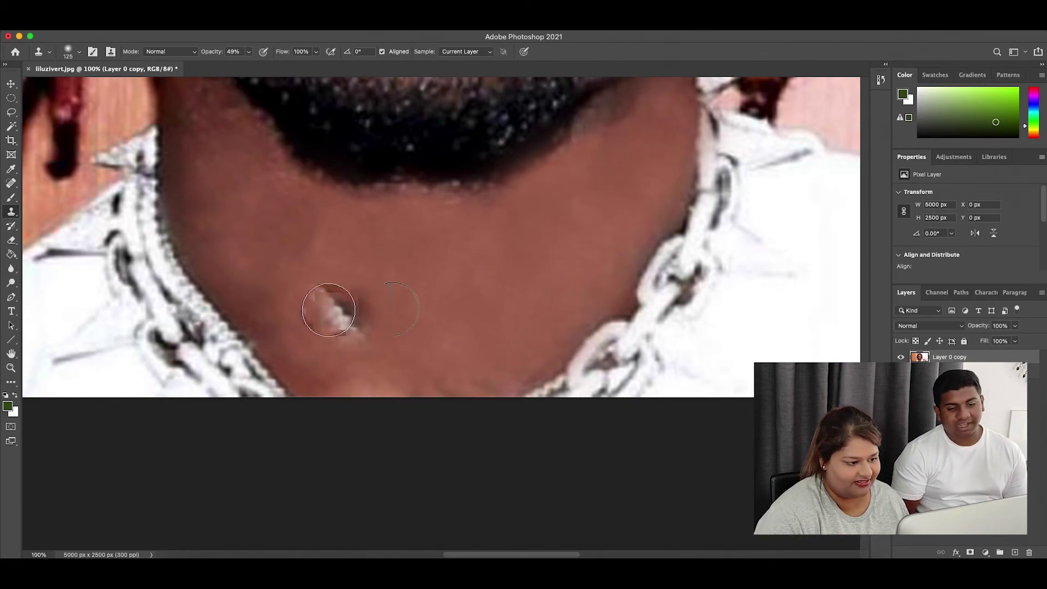
key(ctrl+minus)
key(ctrl+minus)
key(ctrl+minus)
scroll(401, 544, up, 1)
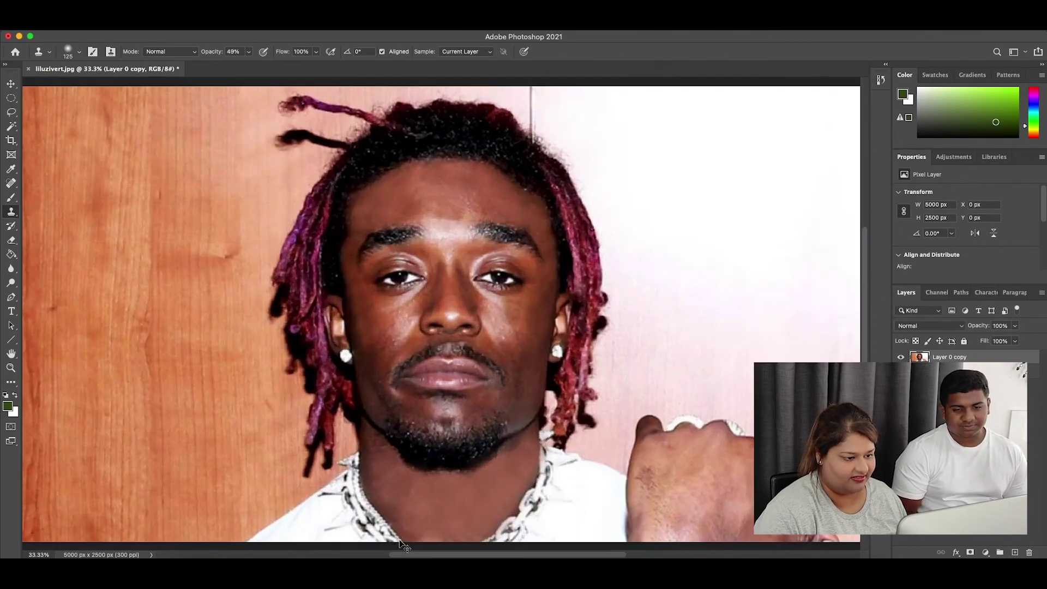
Sample neck skin as a new clone source and undo the darker cloned patch.
scroll(401, 544, up, 1)
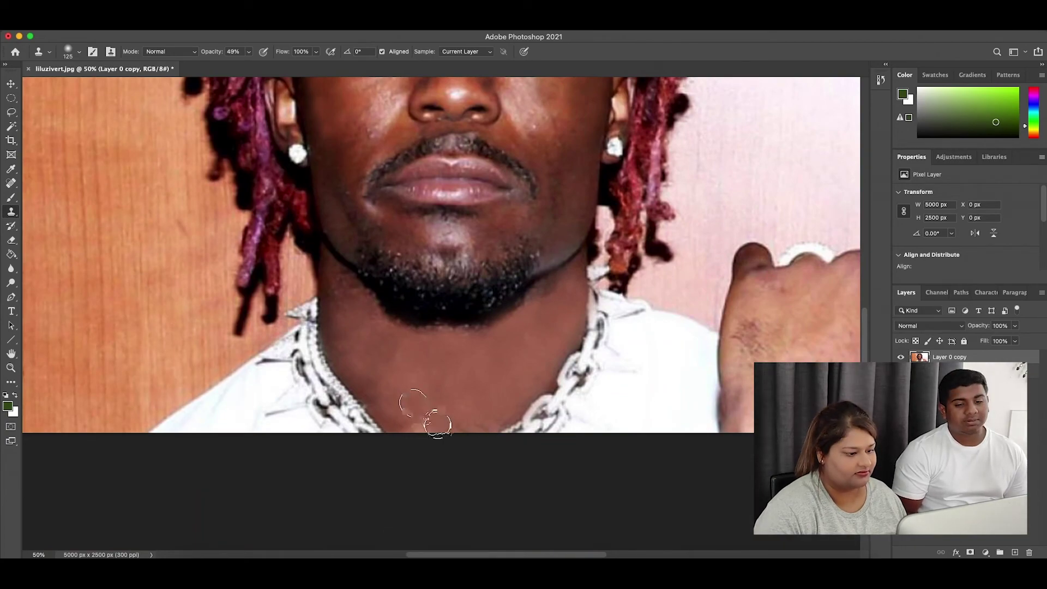
scroll(438, 424, up, 2)
key(bracketright)
key(bracketright)
key(bracketright)
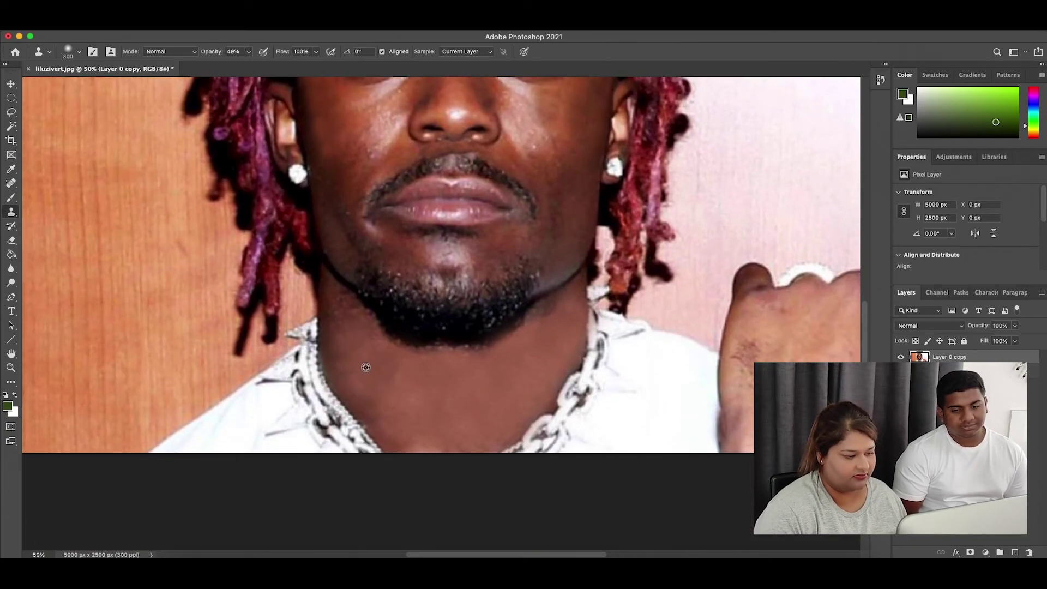
alt+click(366, 367)
key(ctrl+z)
key(bracketleft)
key(bracketleft)
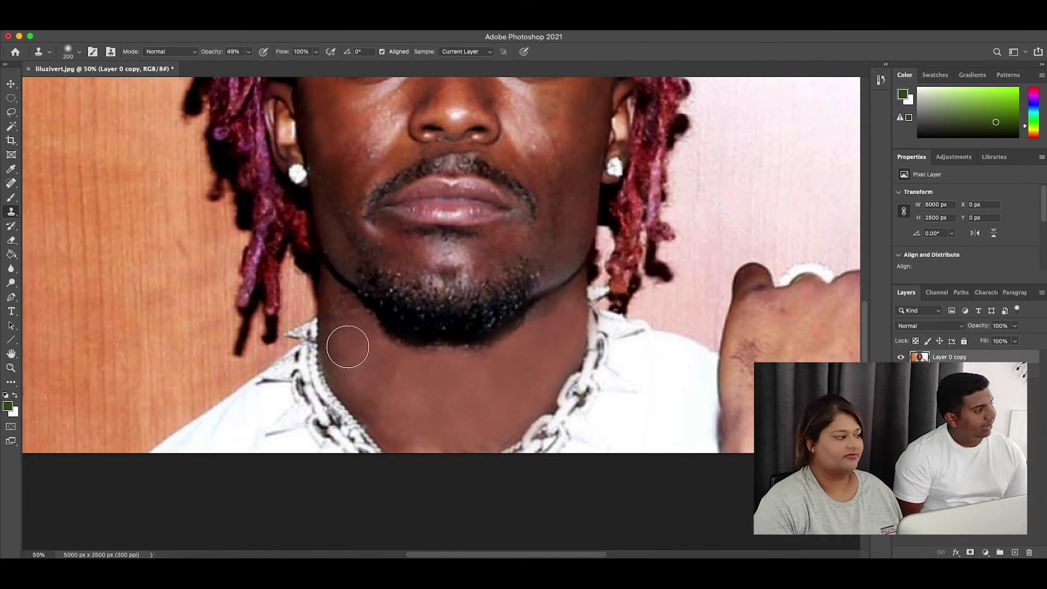
Set clone opacity to 76% and cover the remaining spots on the neck near the chain.
click(248, 51)
click(354, 356)
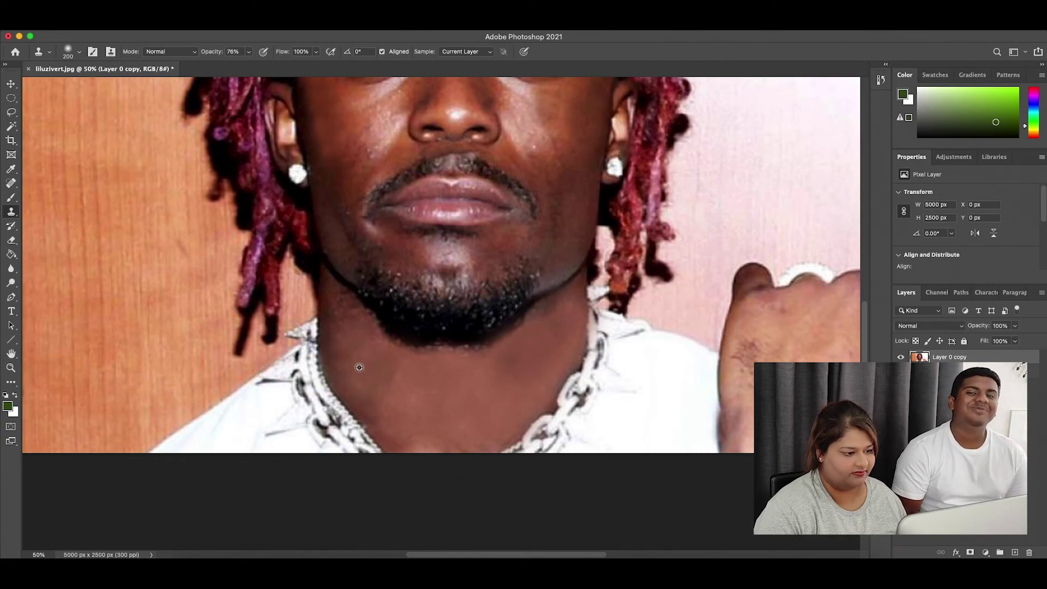
drag(538, 369, 527, 388)
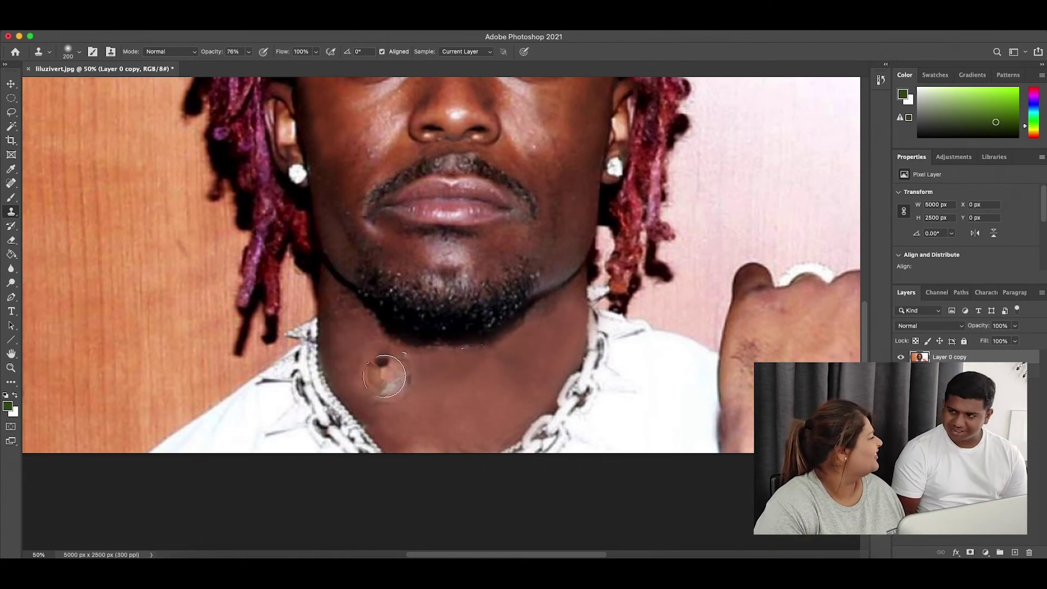
scroll(360, 355, down, 2)
click(362, 316)
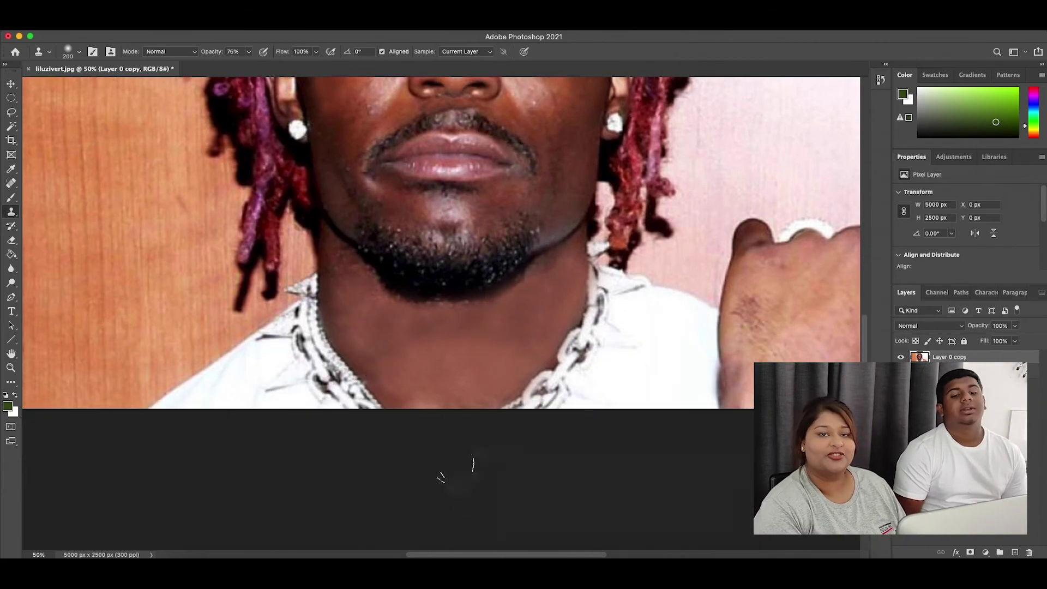
key(super+minus)
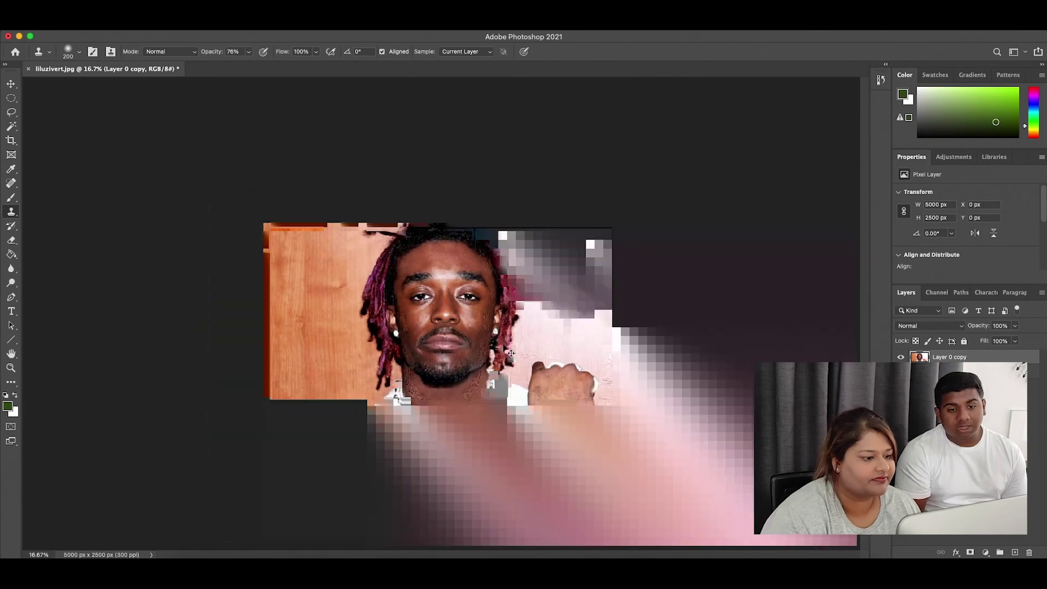